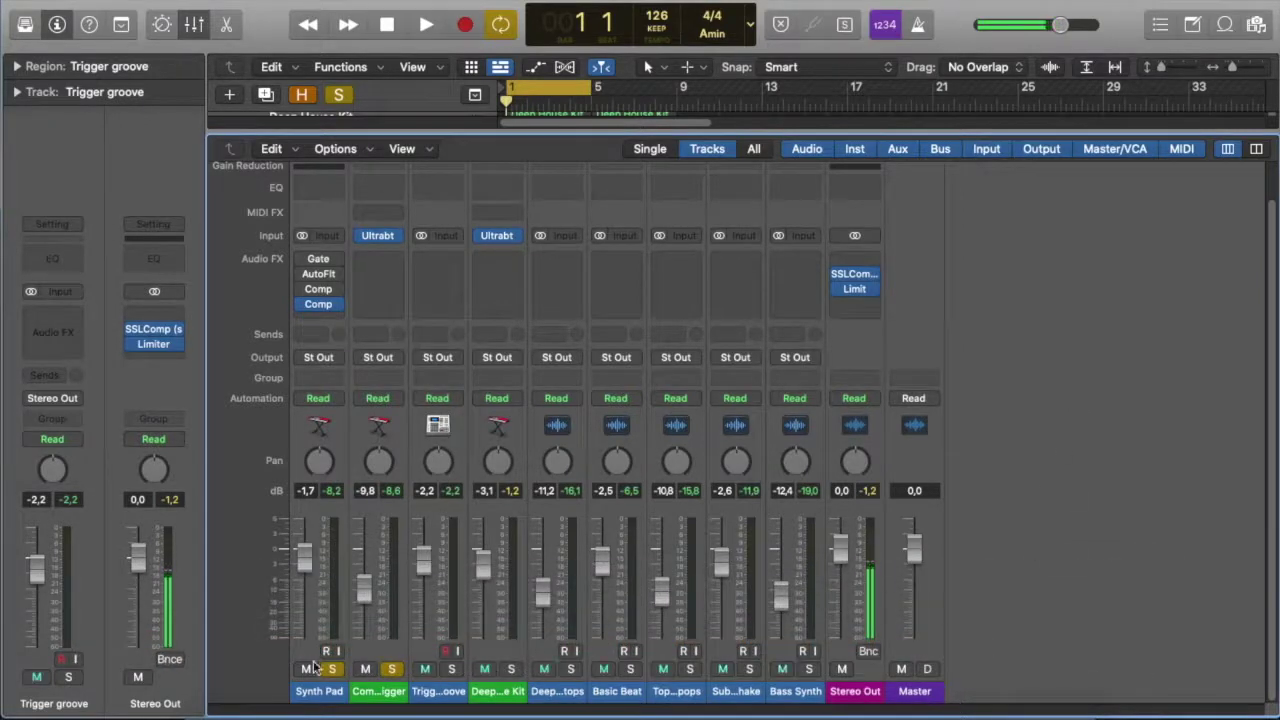
{"action": "left_click", "coordinate": [320, 306]}
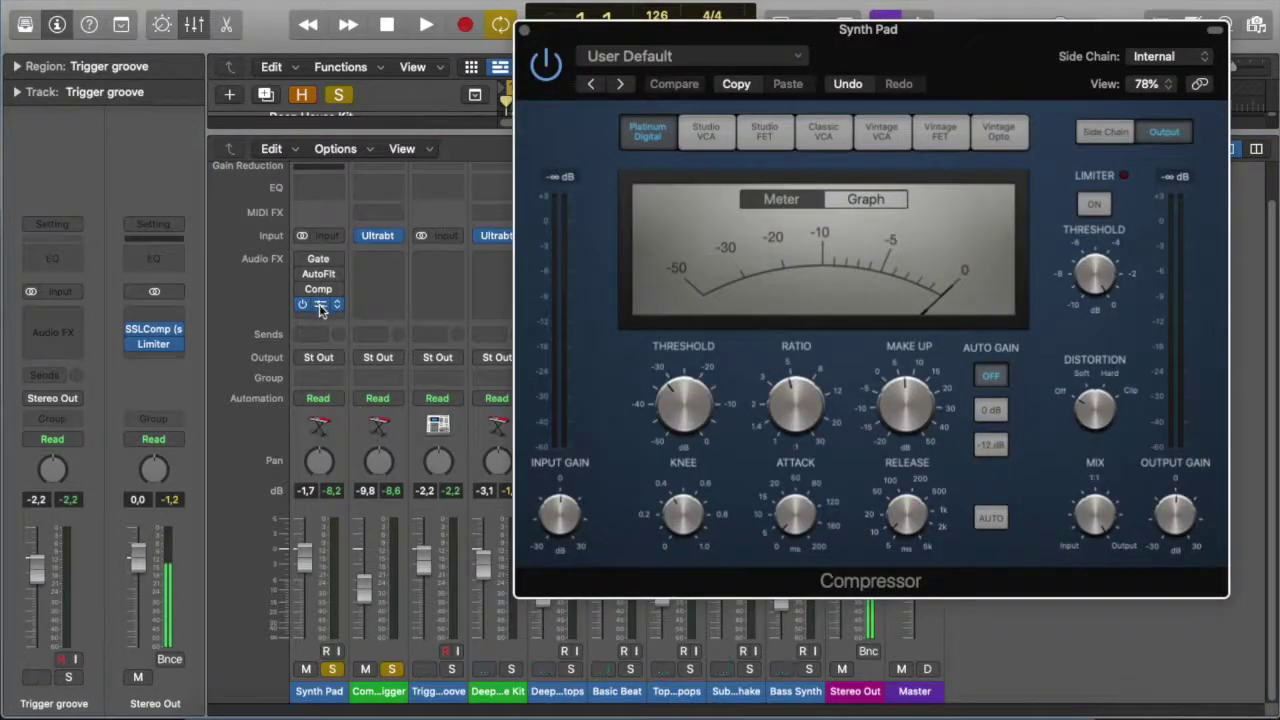
{"action": "left_click", "coordinate": [386, 690]}
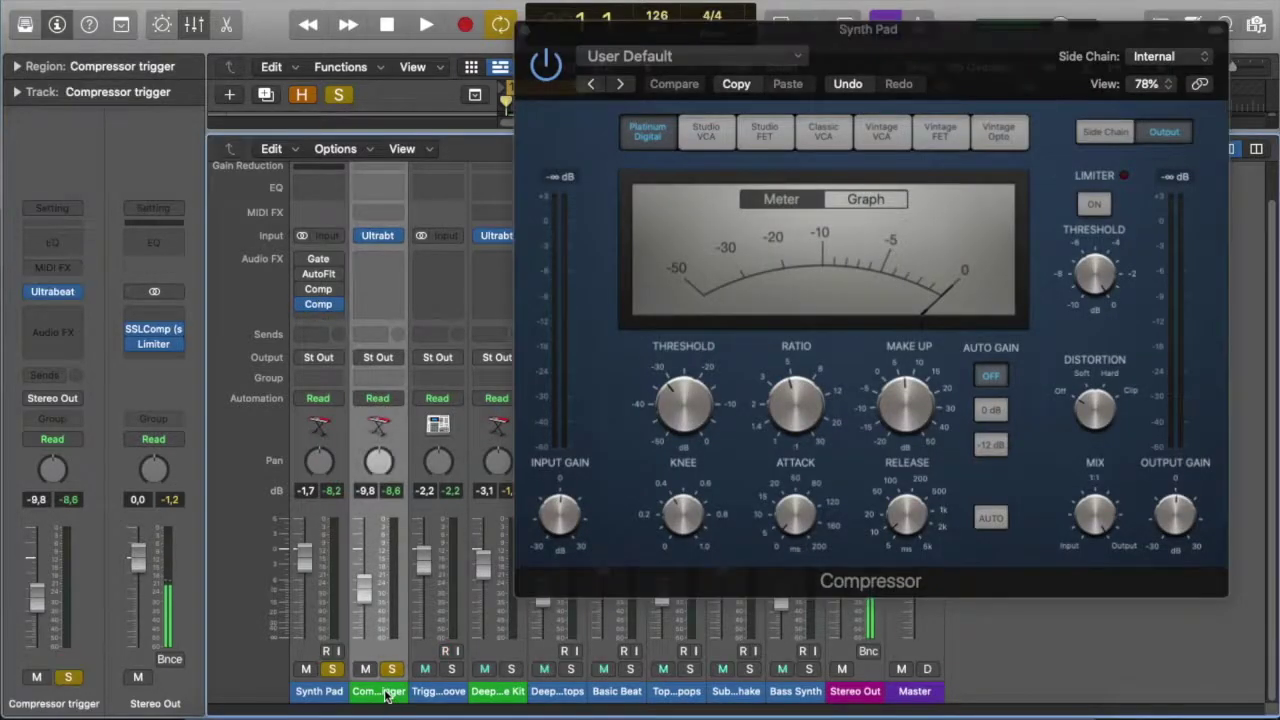
{"action": "key", "text": "x"}
{"action": "left_click", "coordinate": [525, 29]}
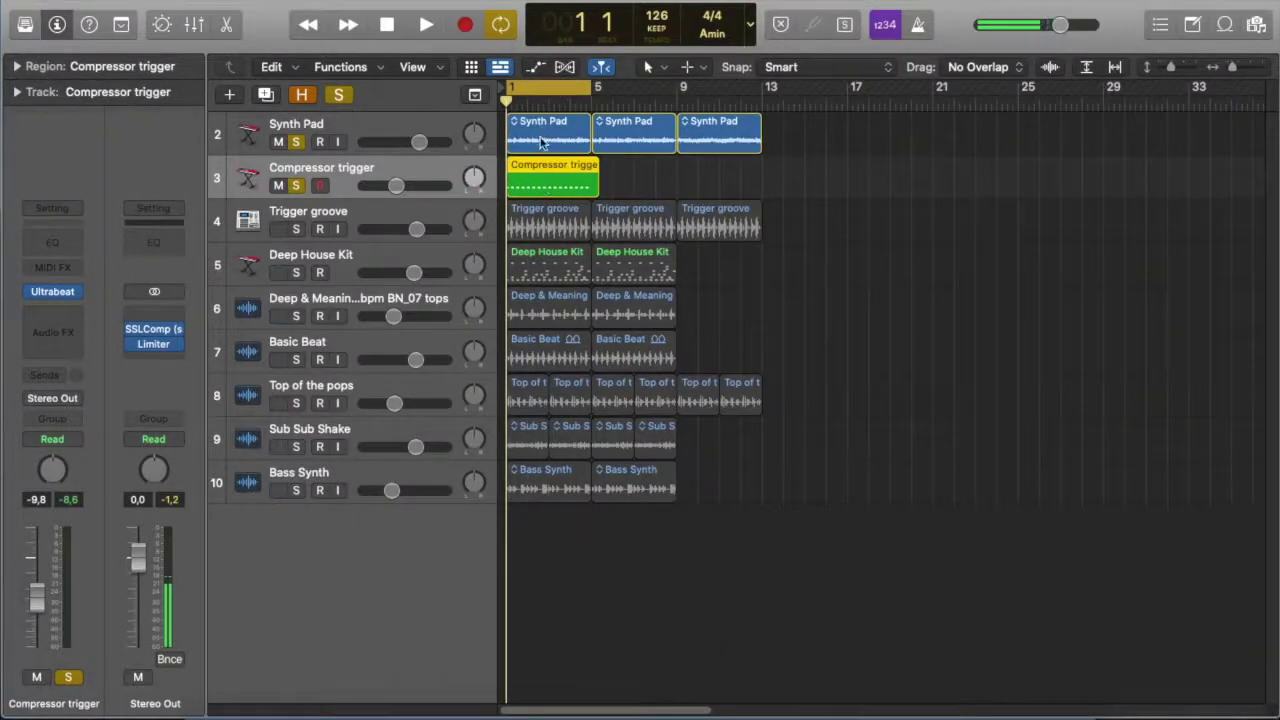
{"action": "key", "text": "x"}
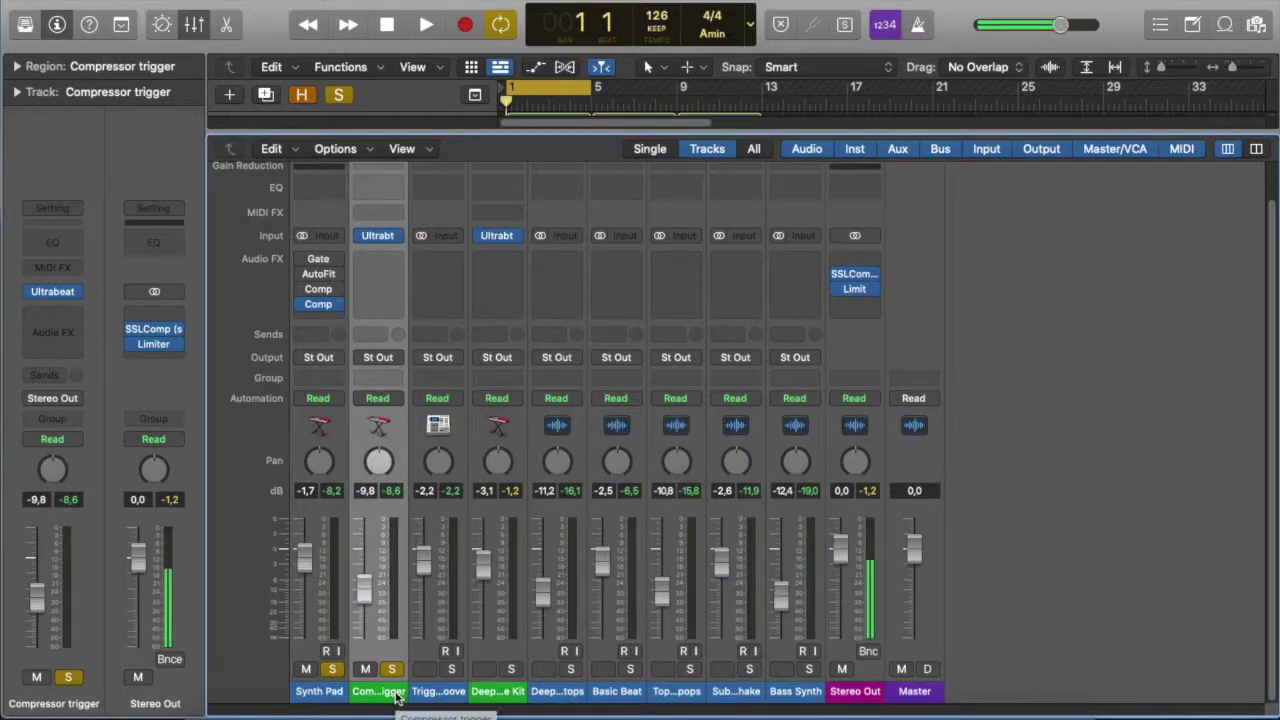
{"action": "key", "text": "space"}
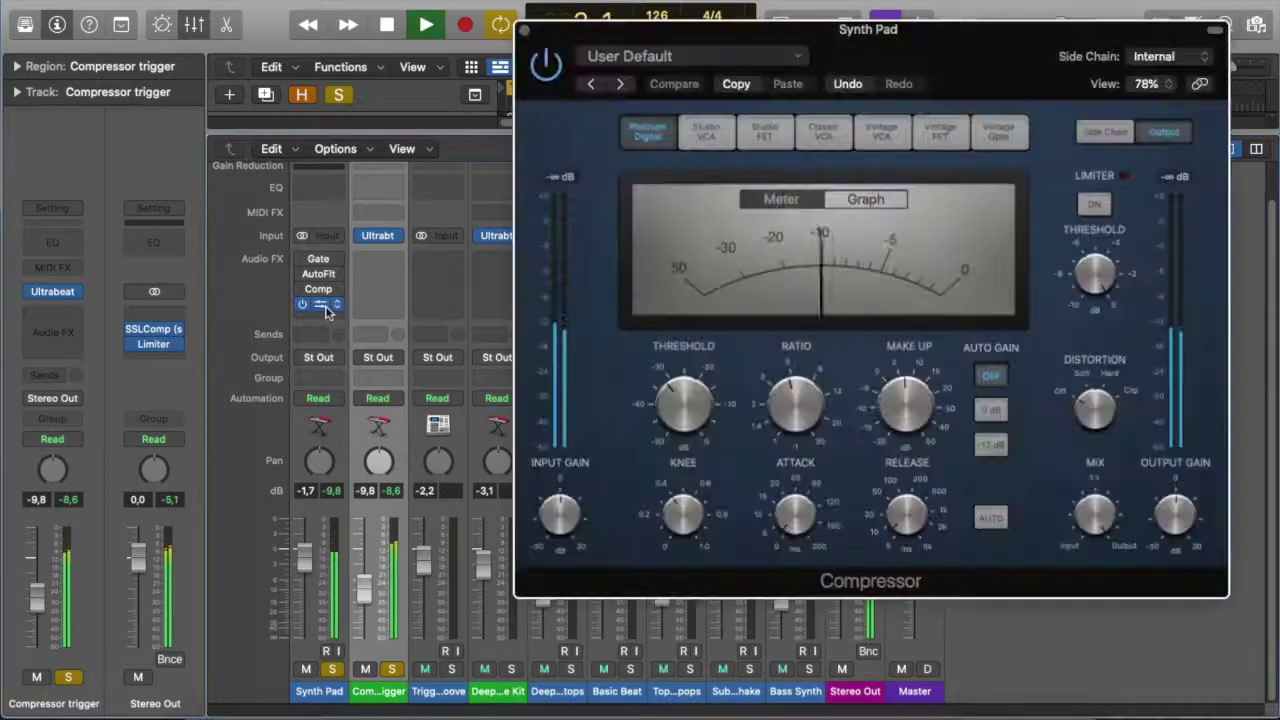
{"action": "left_click", "coordinate": [322, 305]}
{"action": "key", "text": "space"}
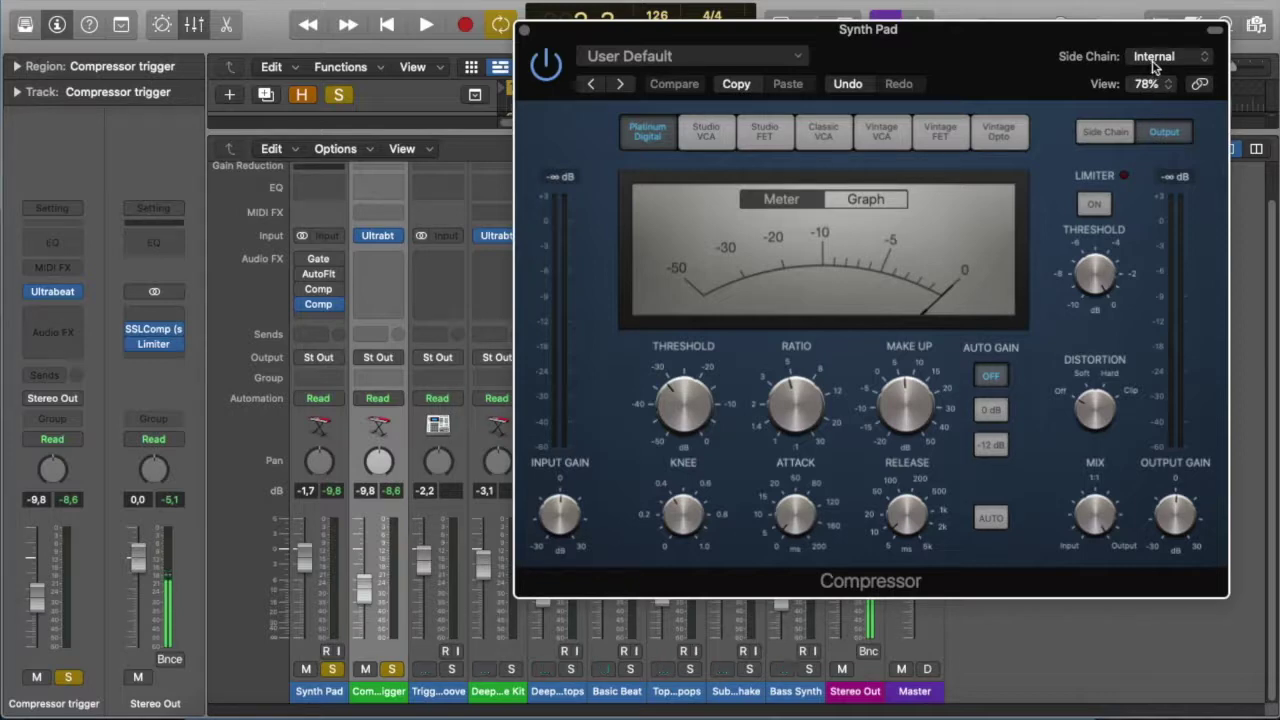
Step: Set the Compressor's Side Chain to Inst > Compressor trigger (Inst 2) and audition the pumping pad
{"action": "left_click", "coordinate": [1157, 58]}
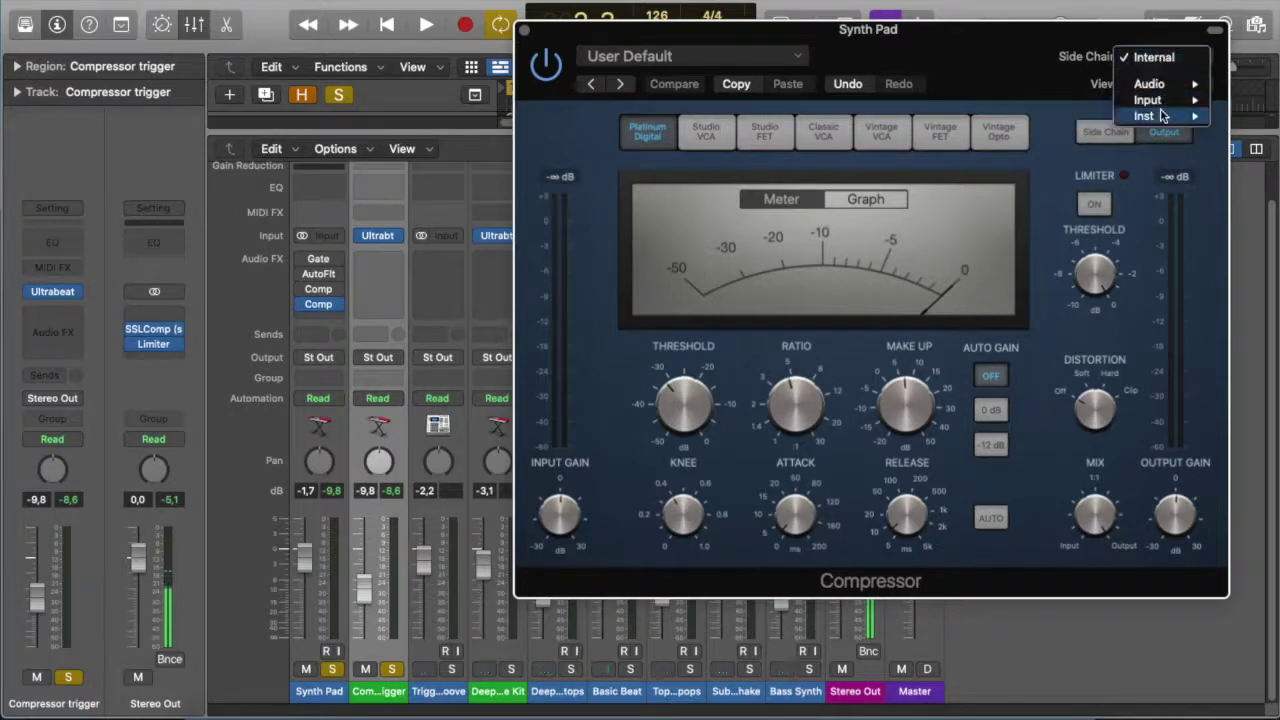
{"action": "mouse_move", "coordinate": [1161, 116]}
{"action": "left_click", "coordinate": [1028, 132]}
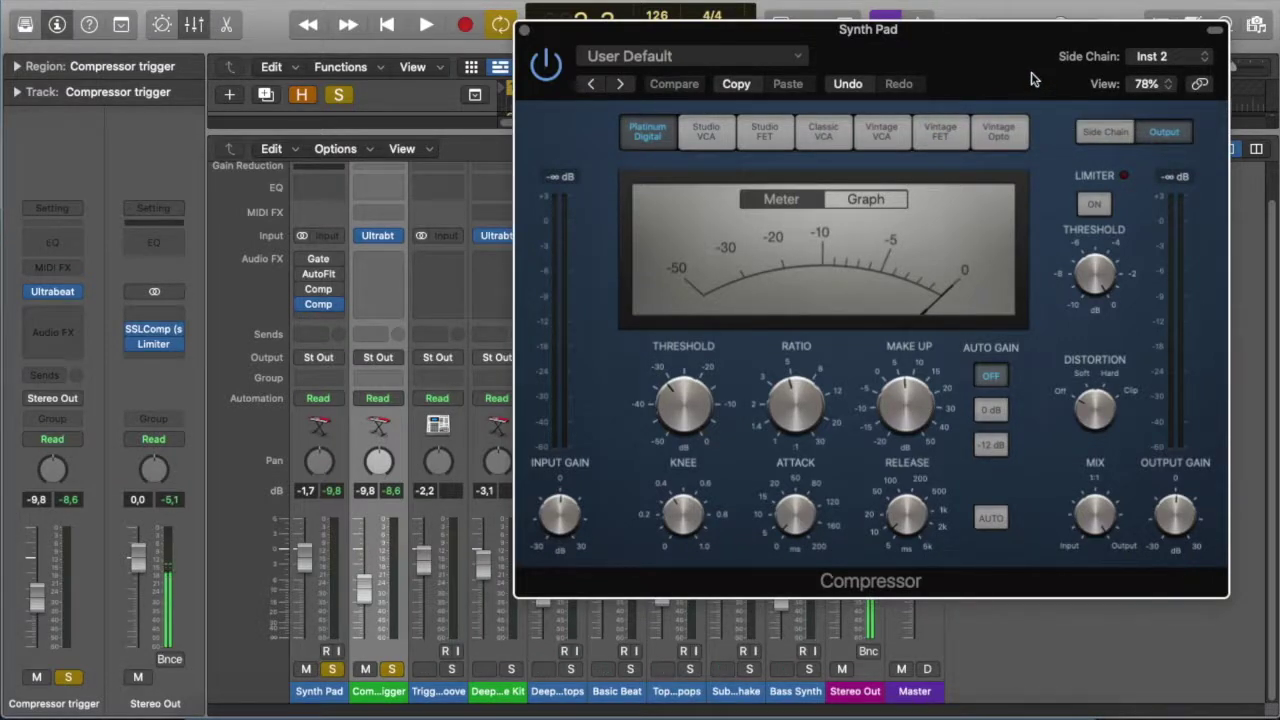
{"action": "key", "text": "space"}
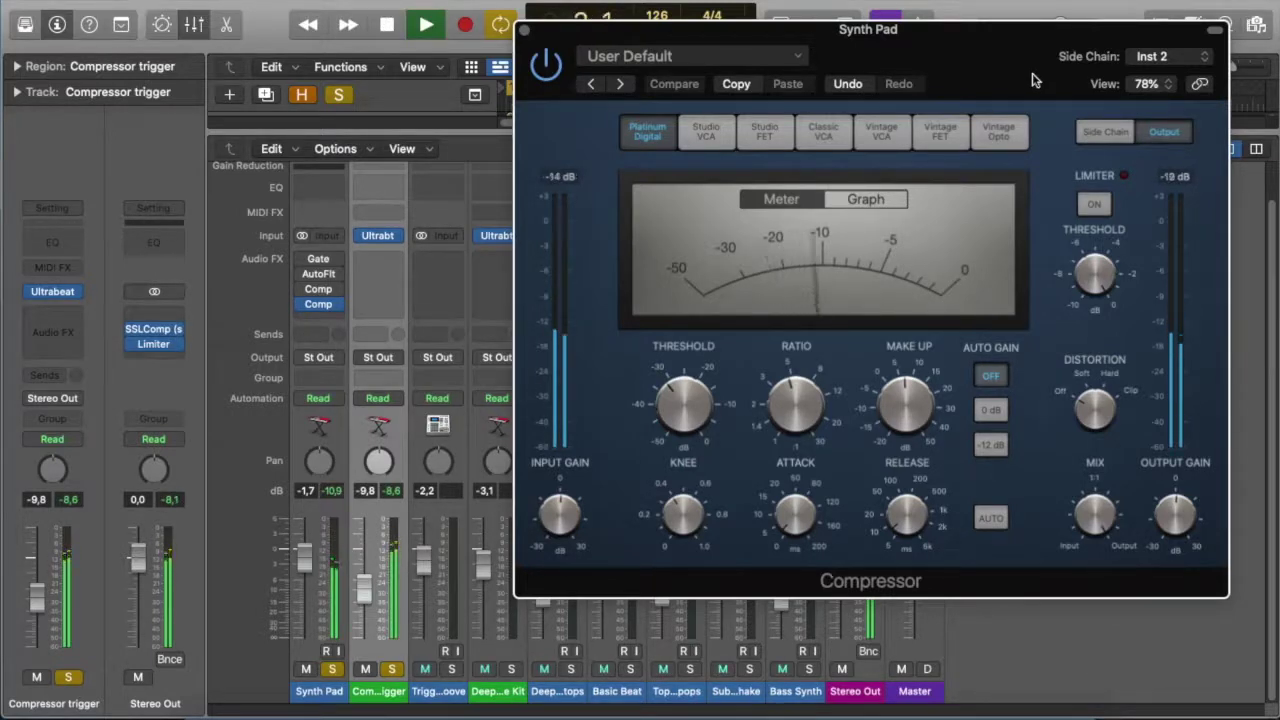
{"action": "key", "text": "space"}
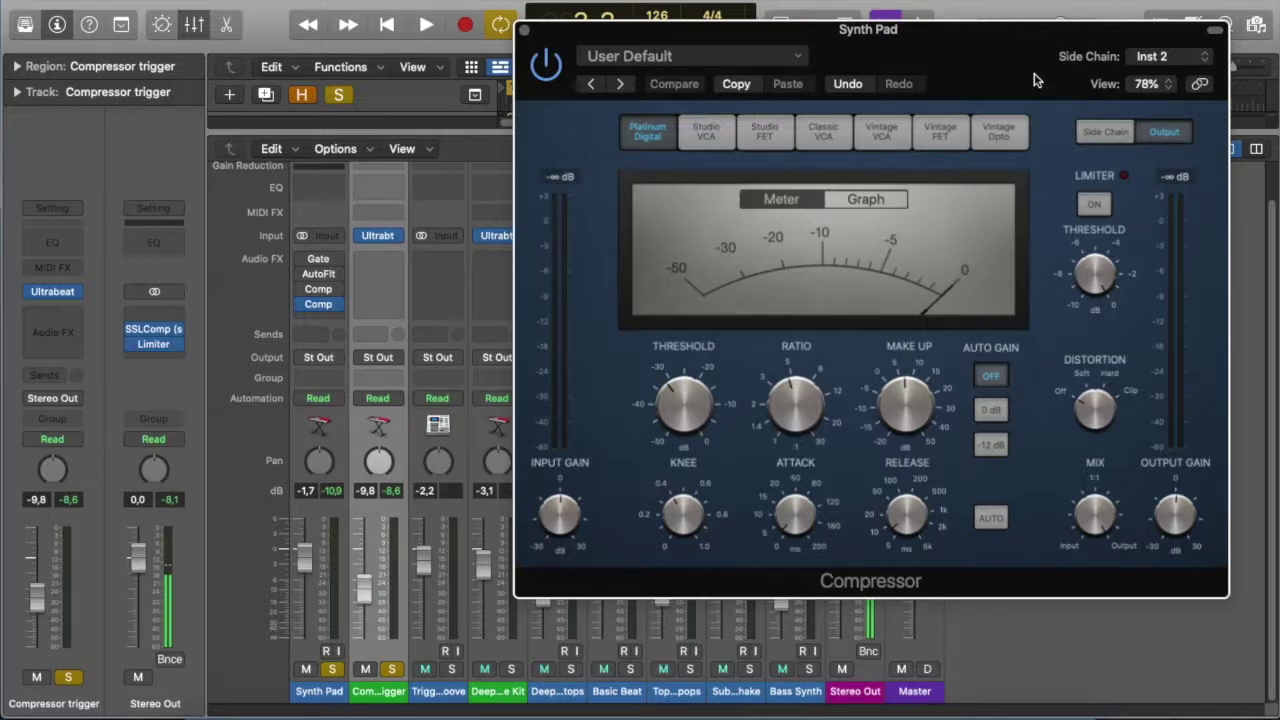
{"action": "left_click", "coordinate": [396, 358]}
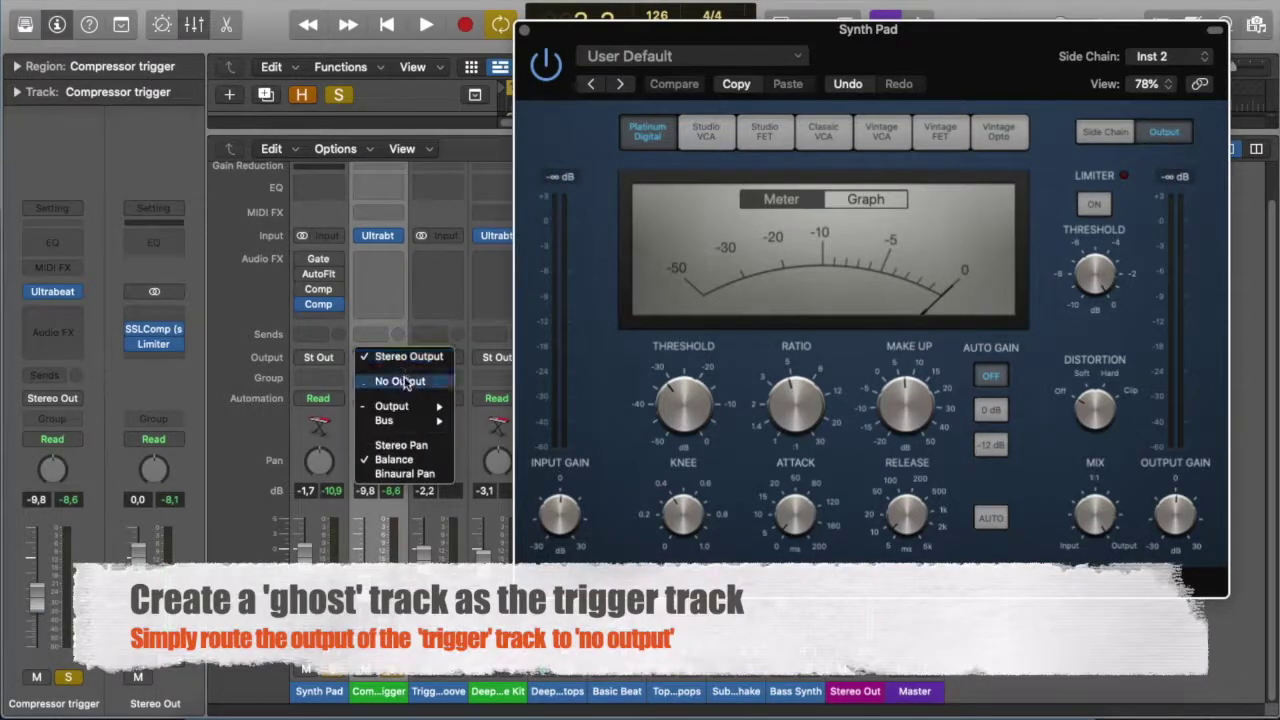
Step: Route the Compressor trigger channel to No Output and play from the start to check
{"action": "left_click", "coordinate": [405, 382]}
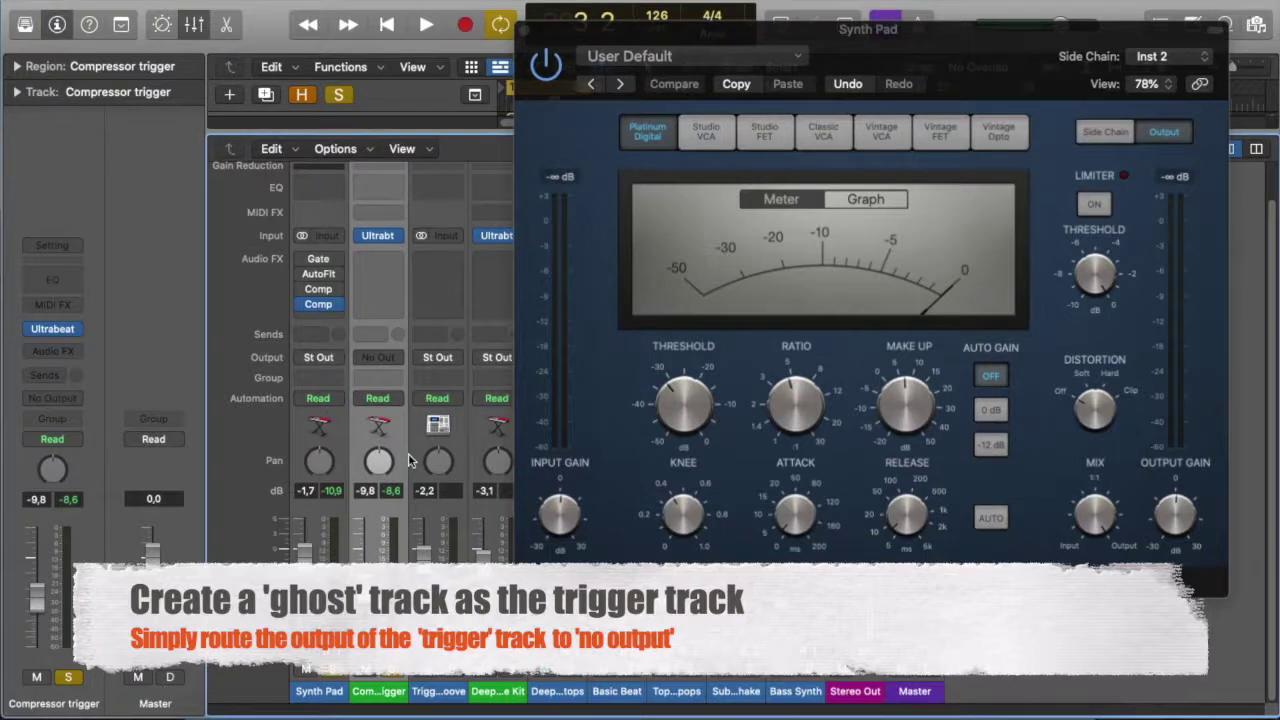
{"action": "key", "text": "Return"}
{"action": "key", "text": "space"}
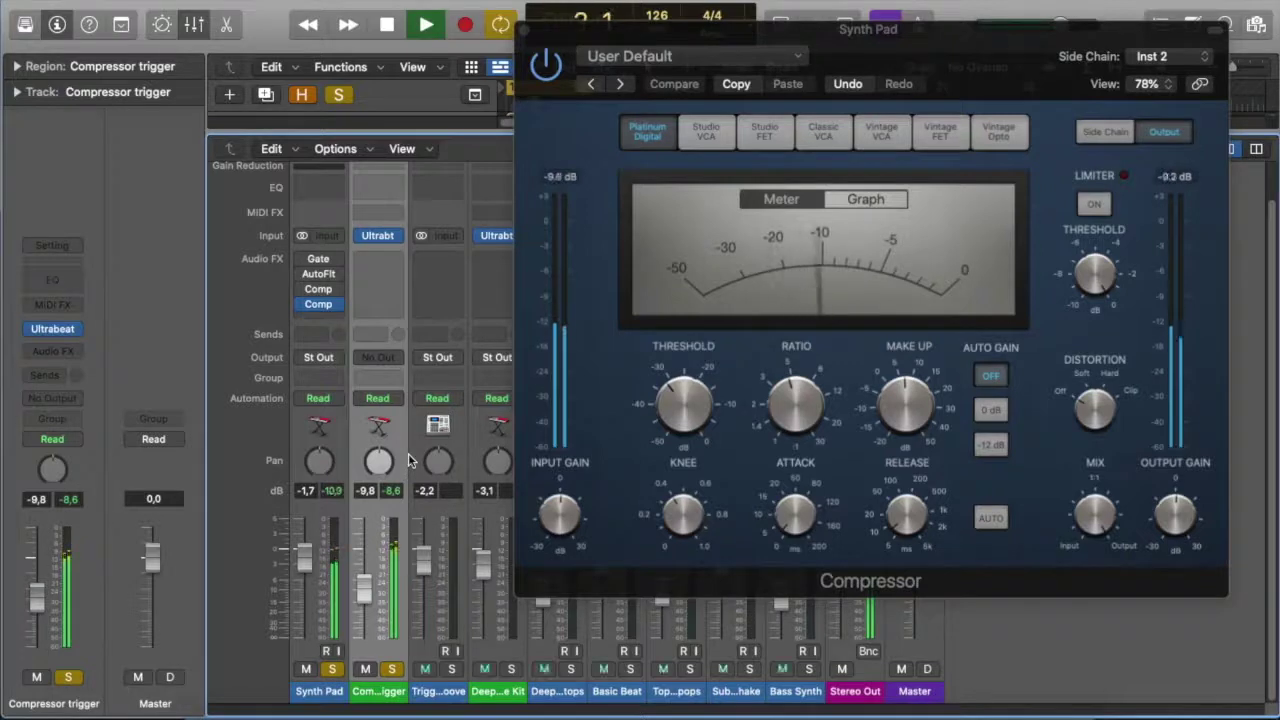
{"action": "key", "text": "space"}
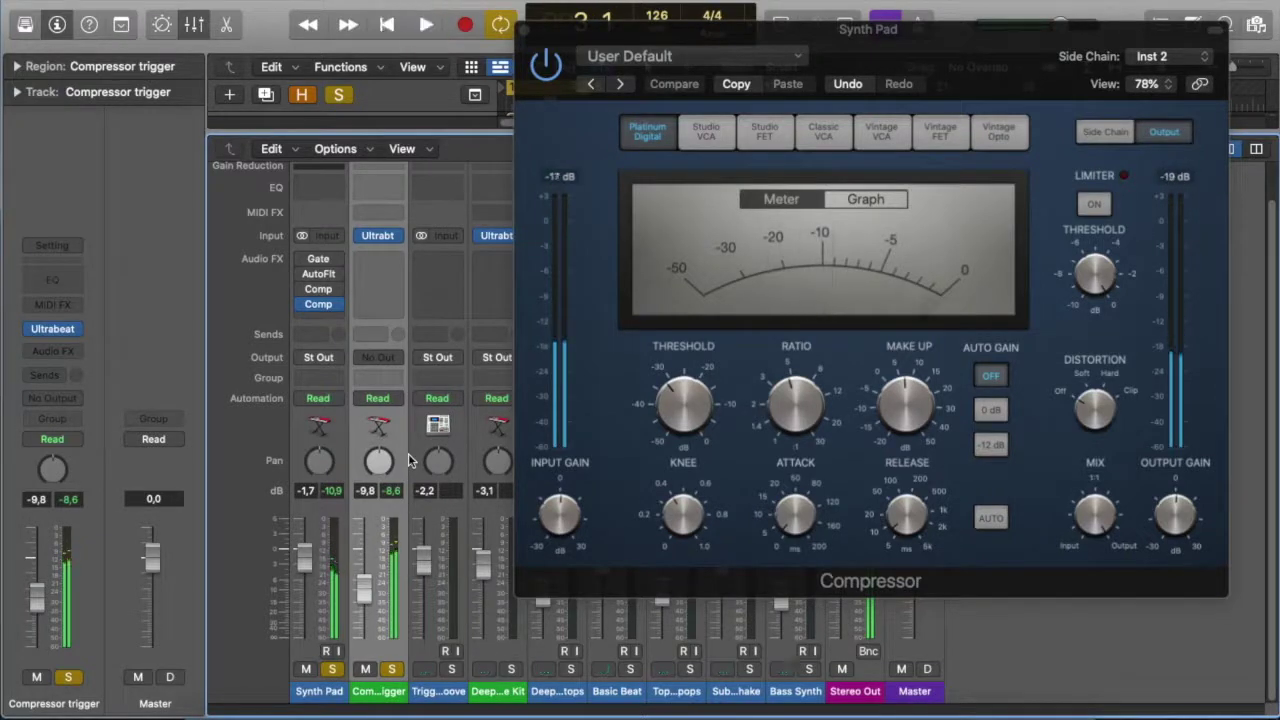
Step: Unsolo the Synth Pad and replay the song from the start
{"action": "left_click", "coordinate": [334, 671]}
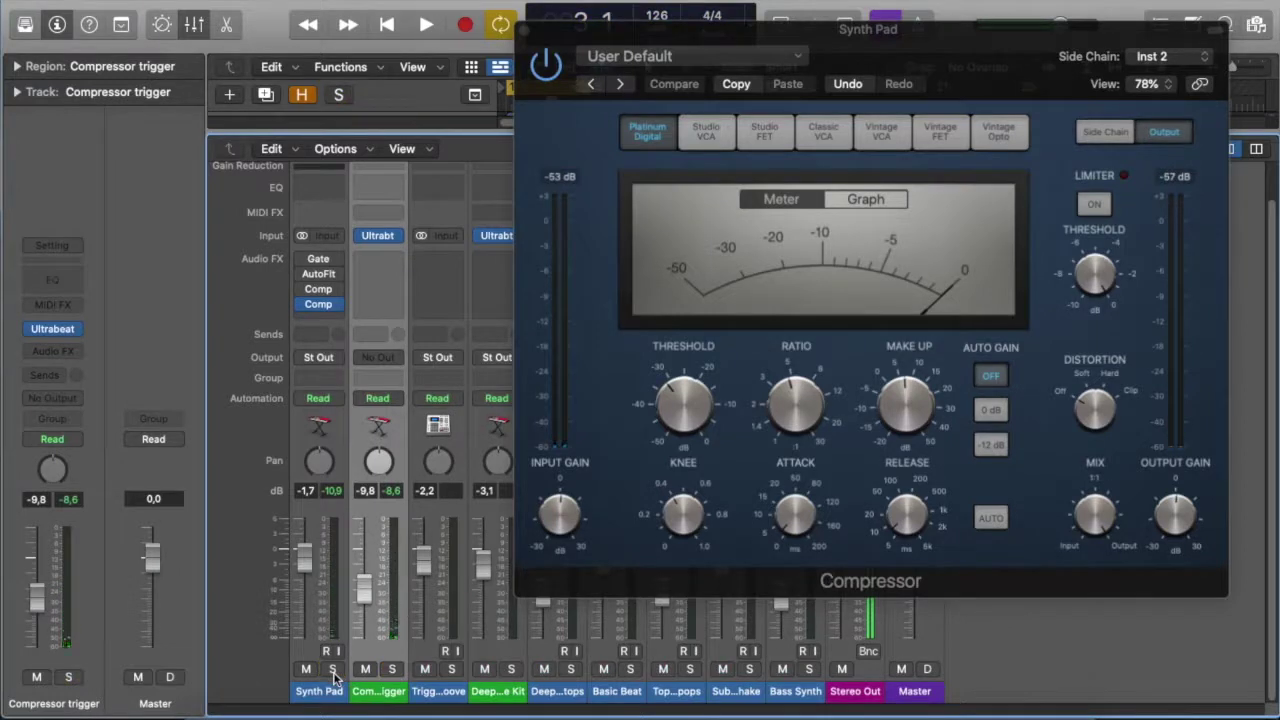
{"action": "key", "text": "Return"}
{"action": "key", "text": "space"}
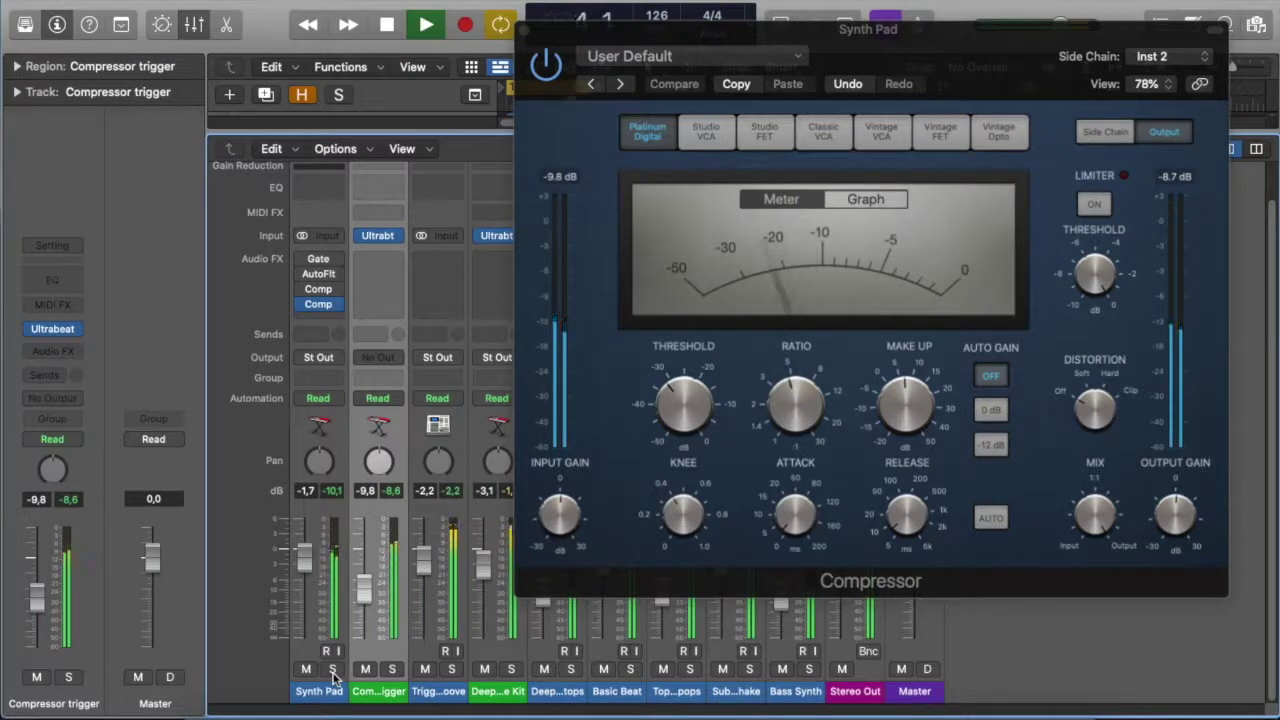
Step: Stop playback, select the Synth Pad's Comp insert, and mute the Compressor trigger track
{"action": "key", "text": "space"}
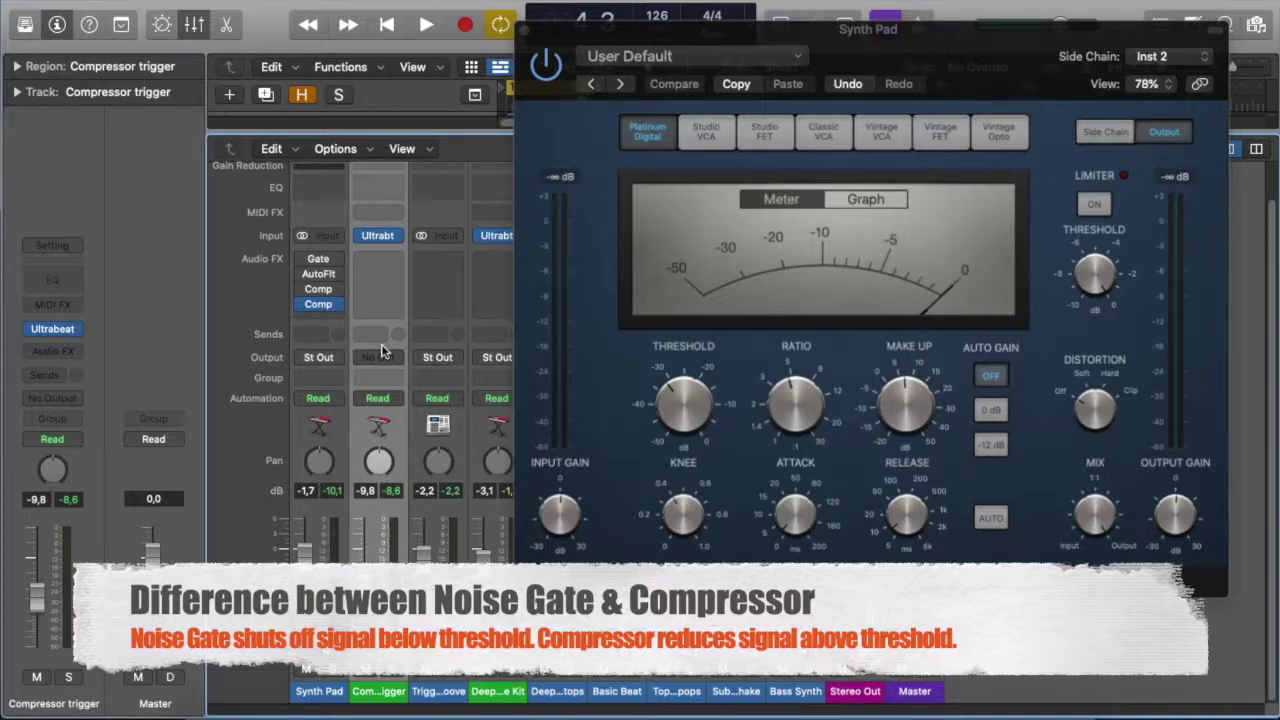
{"action": "left_click", "coordinate": [302, 290]}
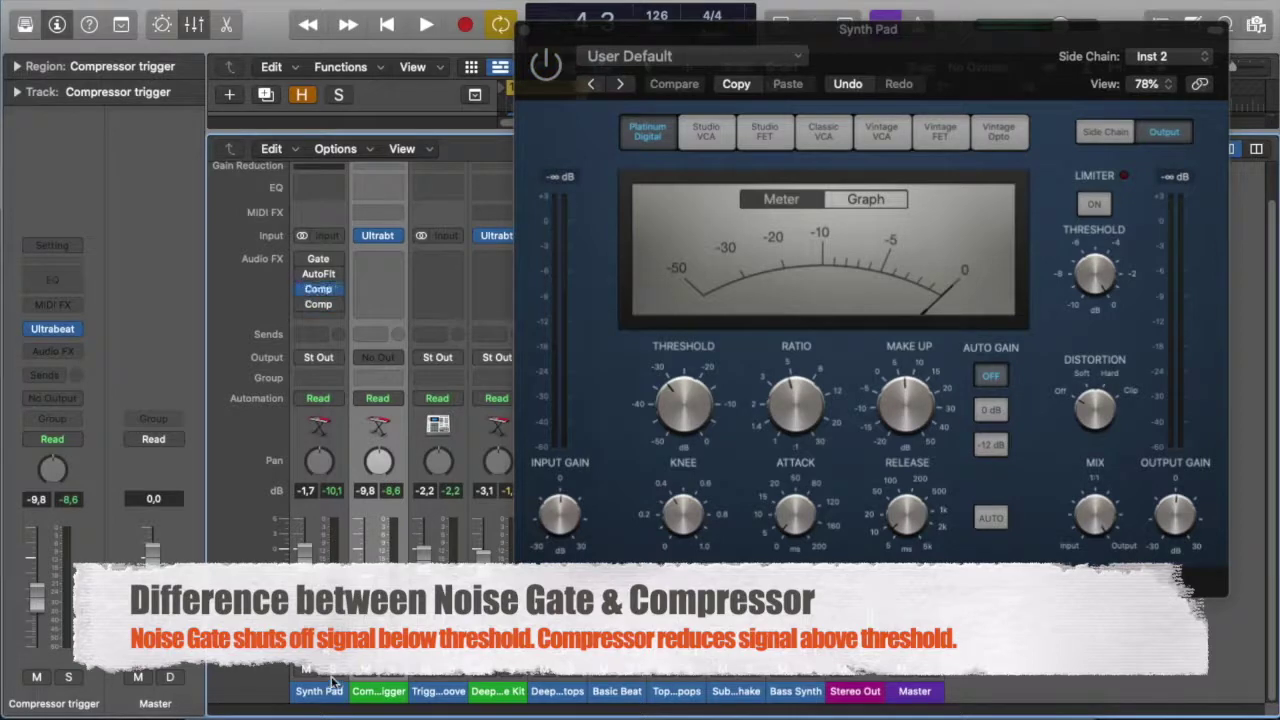
{"action": "key", "text": "s"}
{"action": "mouse_move", "coordinate": [337, 305]}
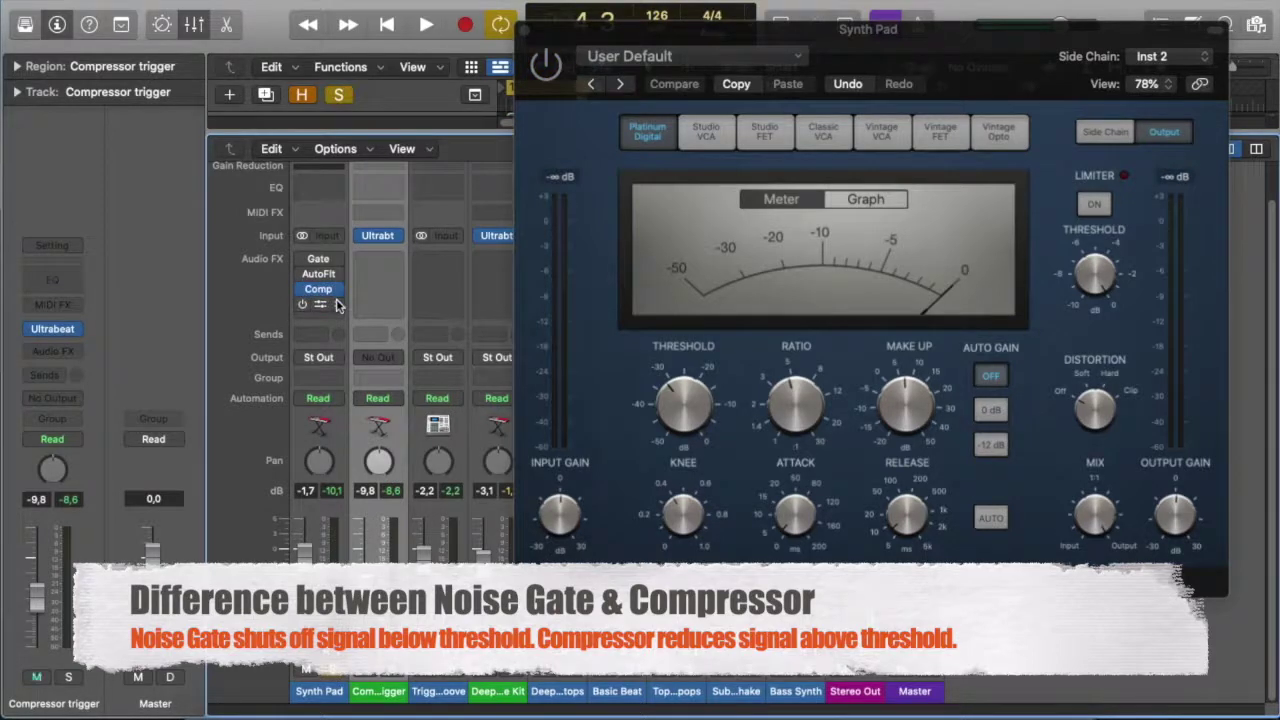
Step: Open the Synth Pad's Noise Gate, solo Trigger groove, and unsolo Synth Pad
{"action": "left_click", "coordinate": [320, 260]}
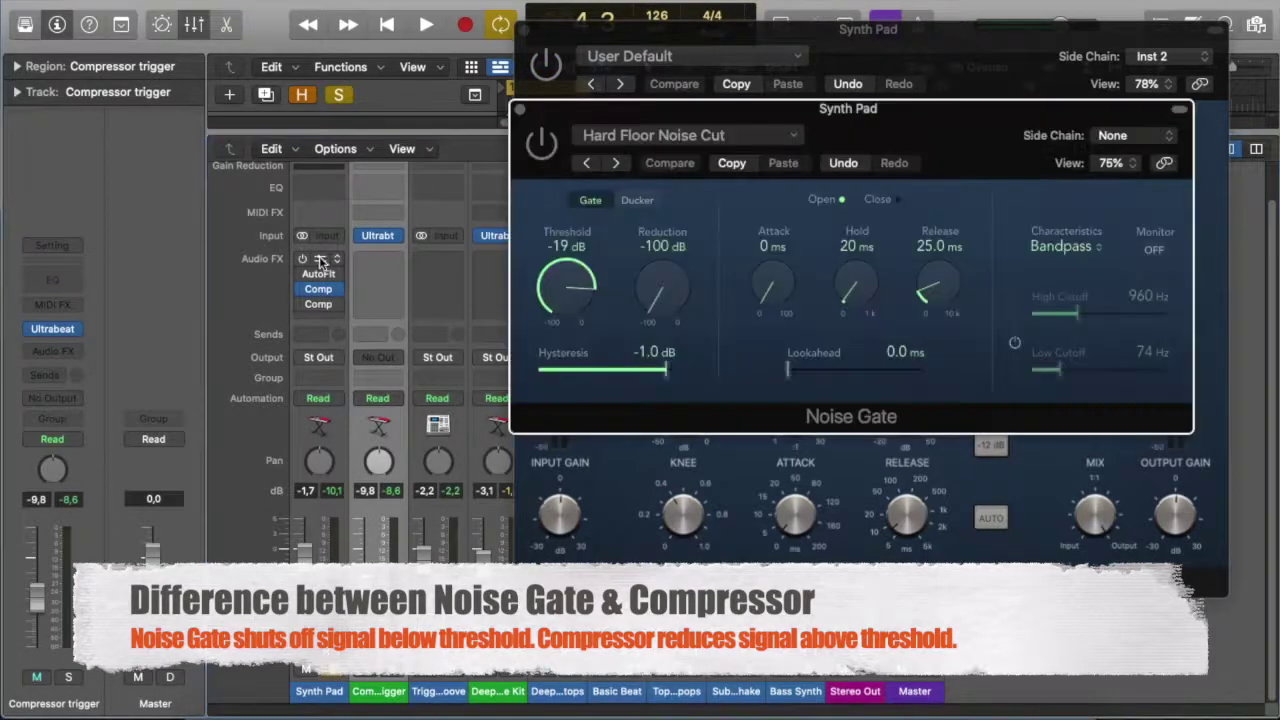
{"action": "left_click", "coordinate": [446, 694]}
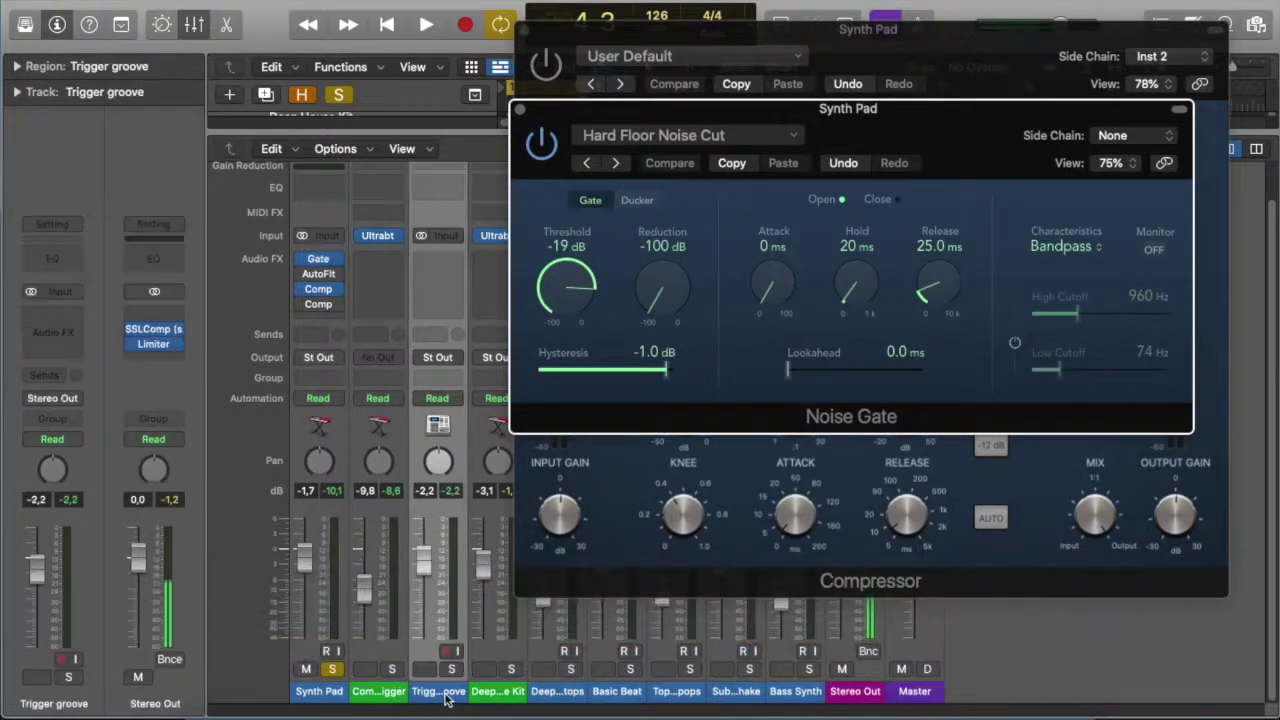
{"action": "left_click", "coordinate": [451, 669]}
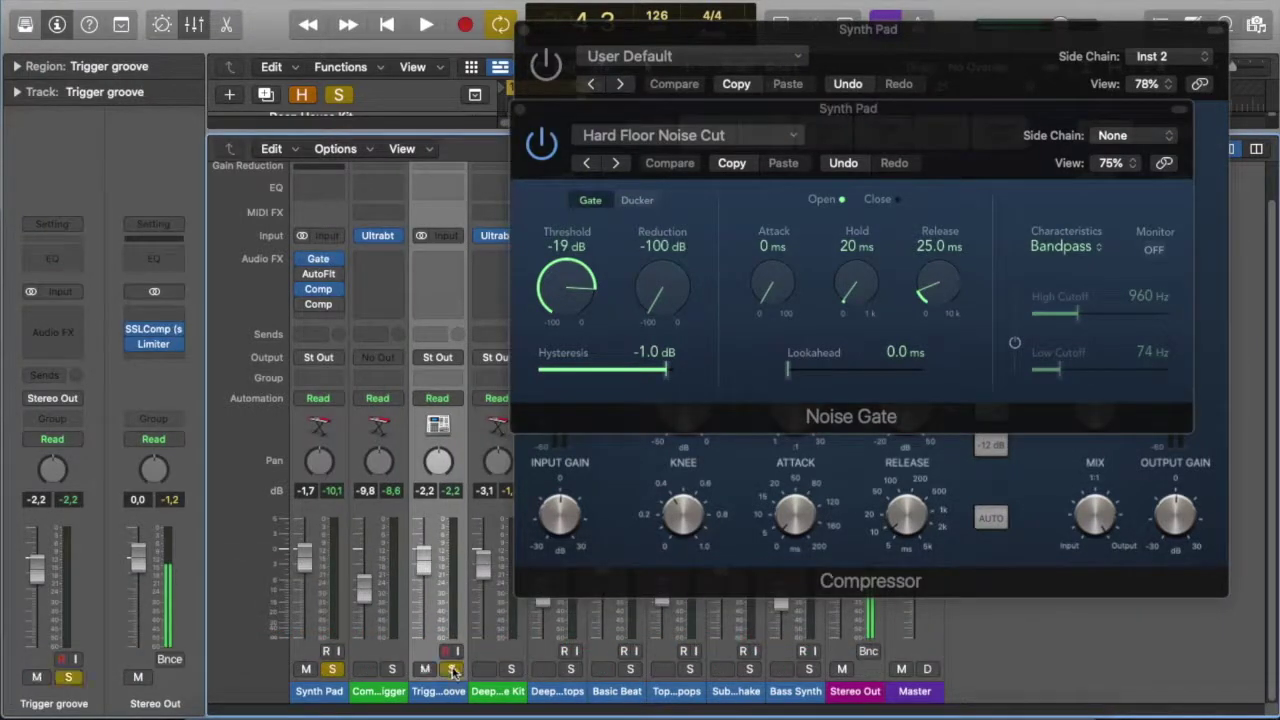
{"action": "left_click", "coordinate": [332, 669]}
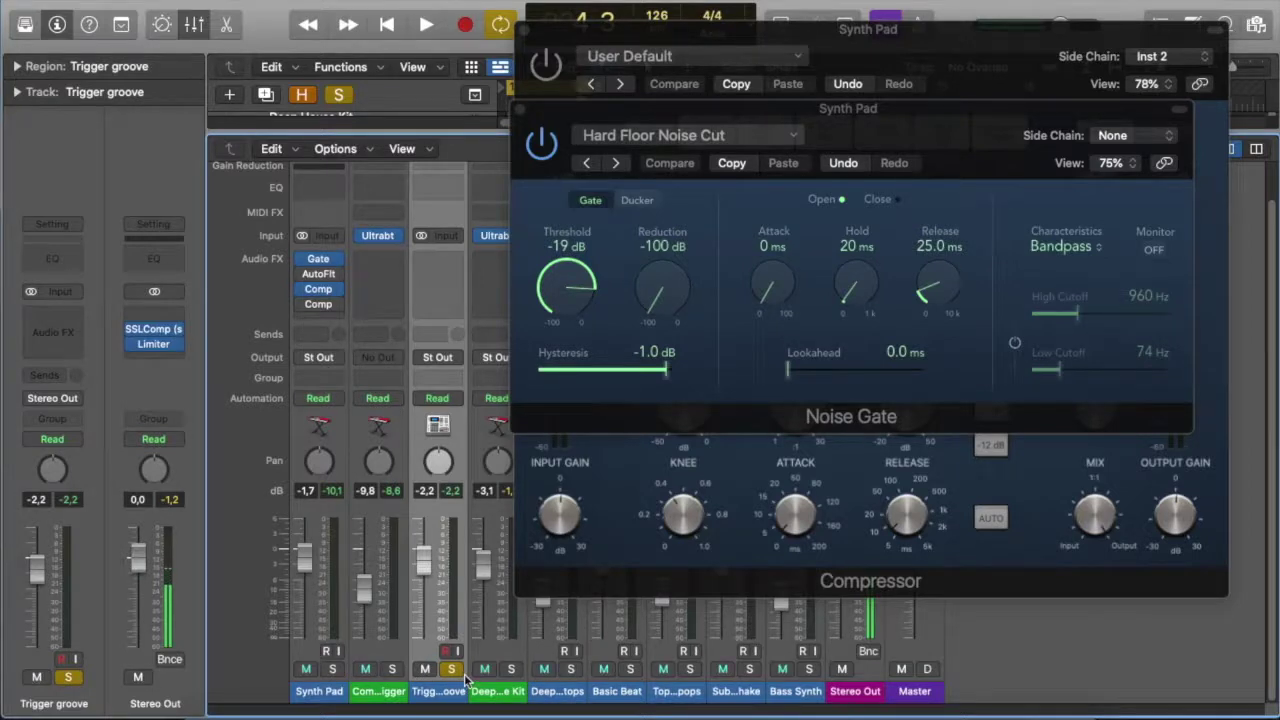
Step: Play back the soloed Trigger groove to hear its rhythmic pattern
{"action": "key", "text": "space"}
{"action": "key", "text": "space"}
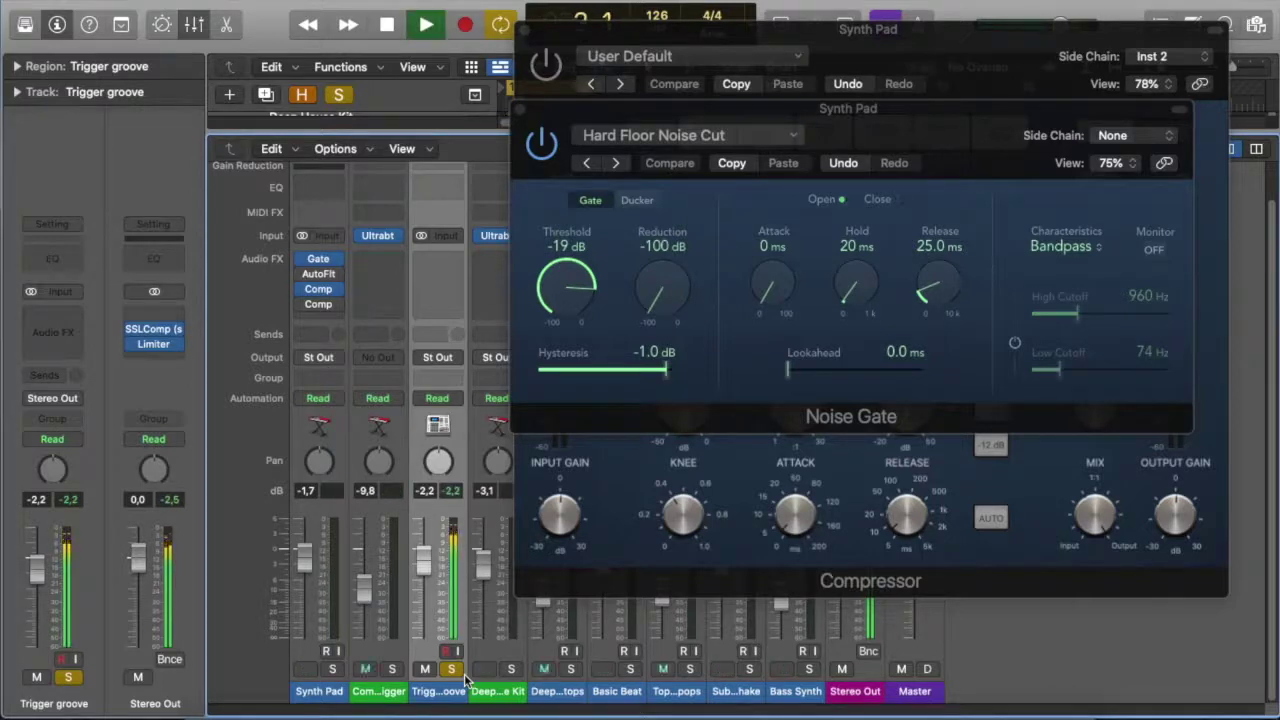
{"action": "key", "text": "space"}
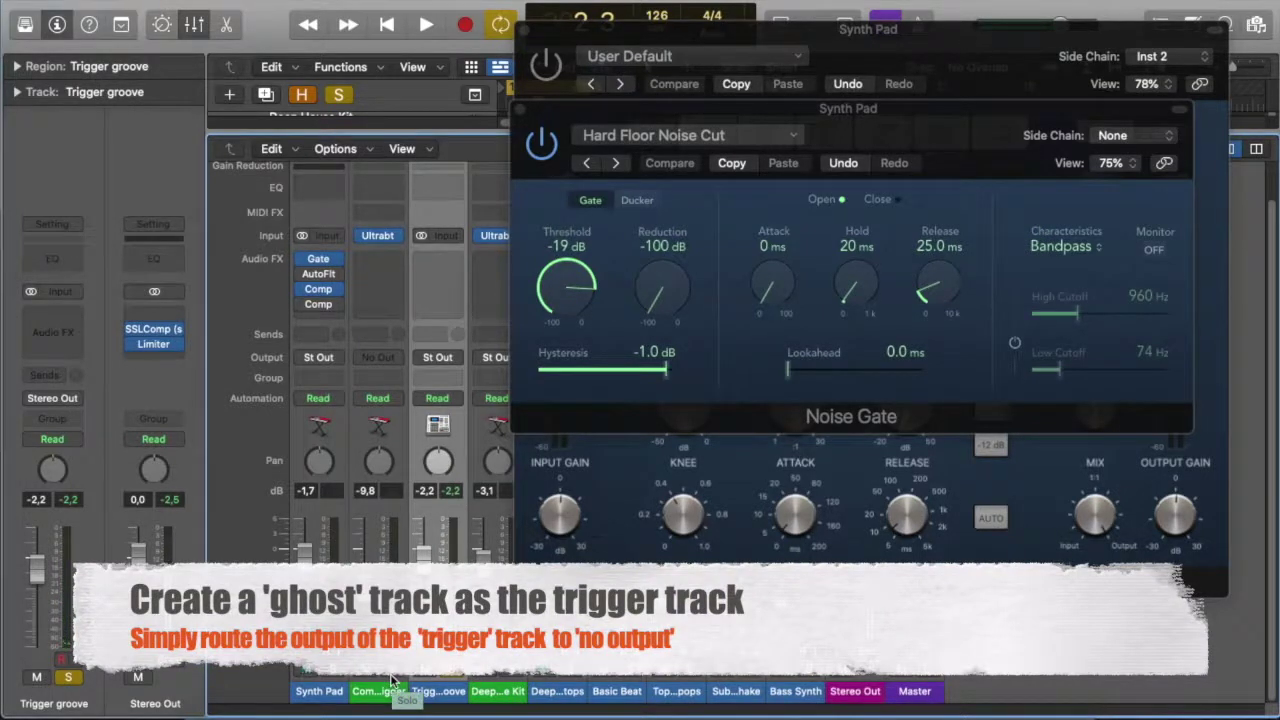
{"action": "left_click", "coordinate": [438, 368]}
Step: Set the Trigger groove channel's output from St Out to No Output
{"action": "left_click", "coordinate": [468, 378]}
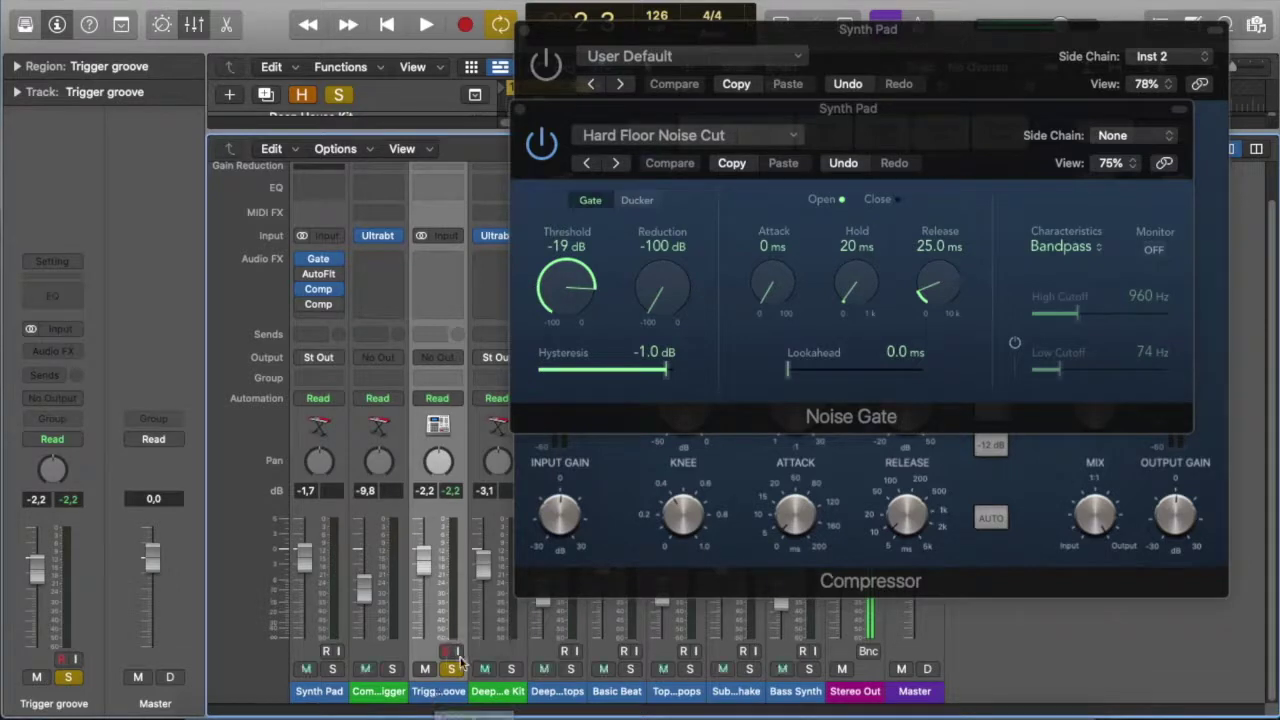
{"action": "left_click", "coordinate": [320, 260]}
Step: Set the Synth Pad Noise Gate's Side Chain from None to Audio > Trigger groove (Audio 1)
{"action": "left_click", "coordinate": [527, 29]}
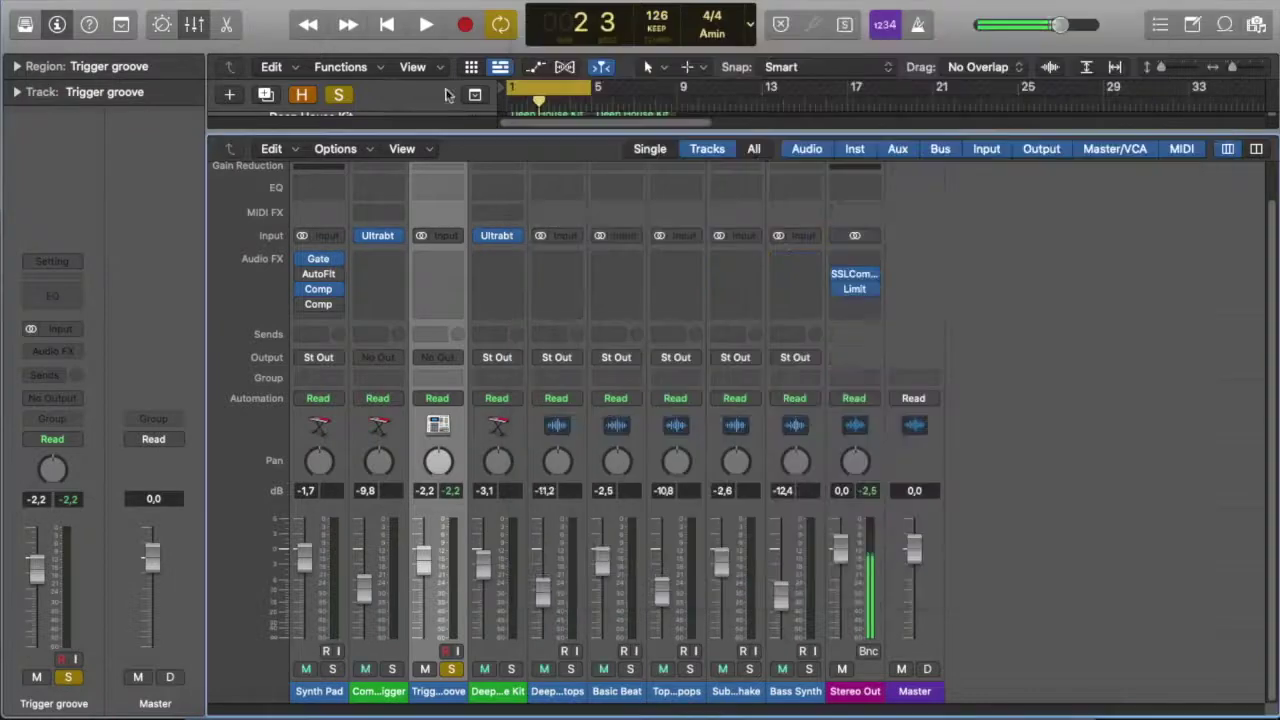
{"action": "left_click", "coordinate": [320, 259]}
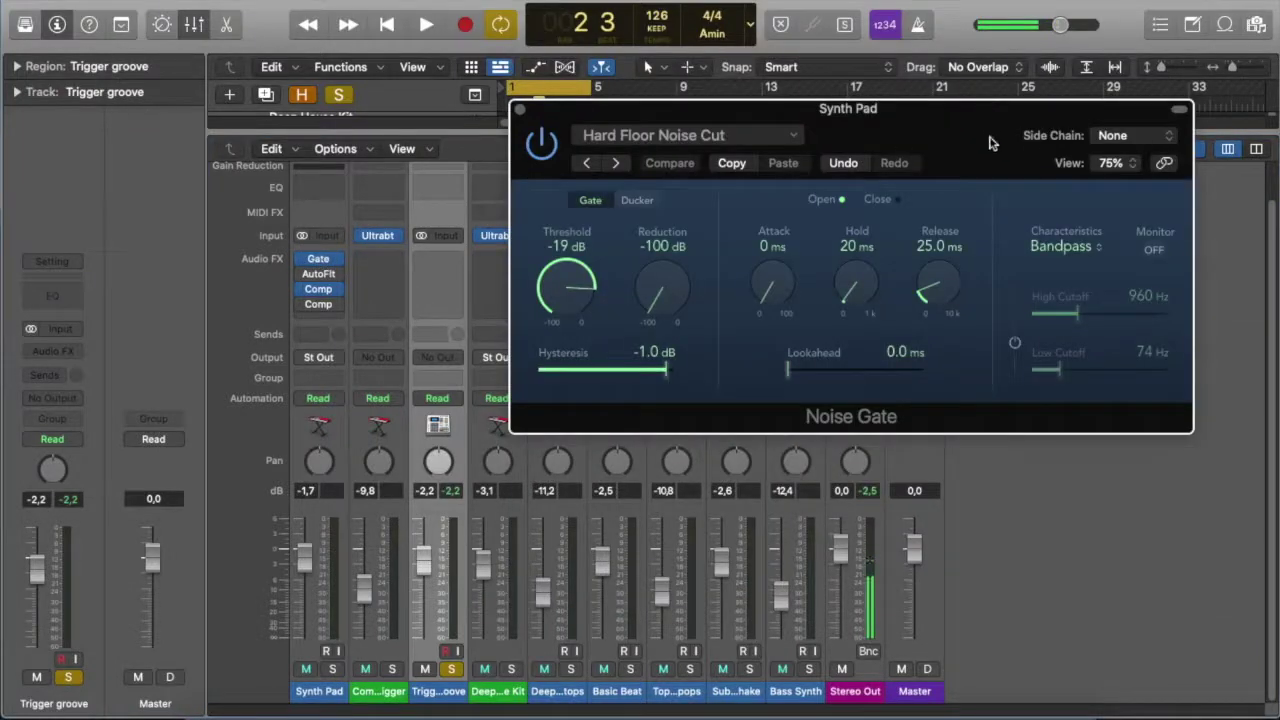
{"action": "left_click", "coordinate": [1138, 137]}
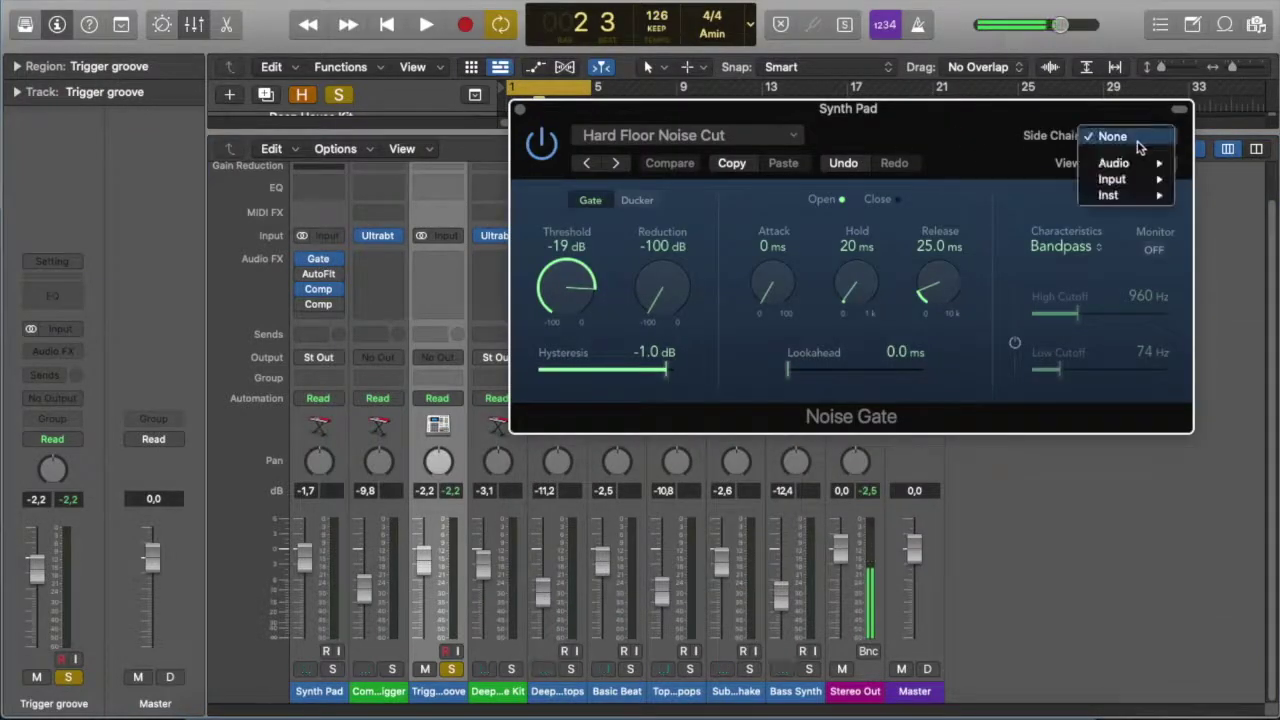
{"action": "mouse_move", "coordinate": [1134, 163]}
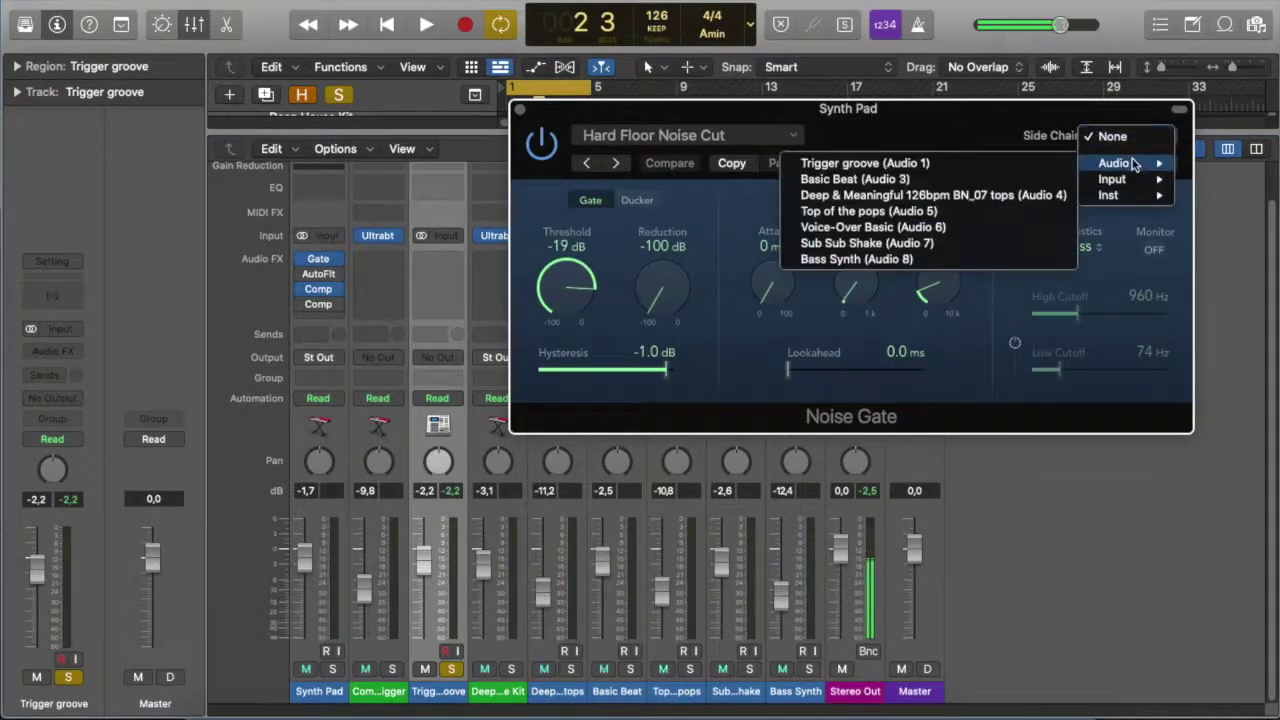
{"action": "left_click", "coordinate": [875, 167]}
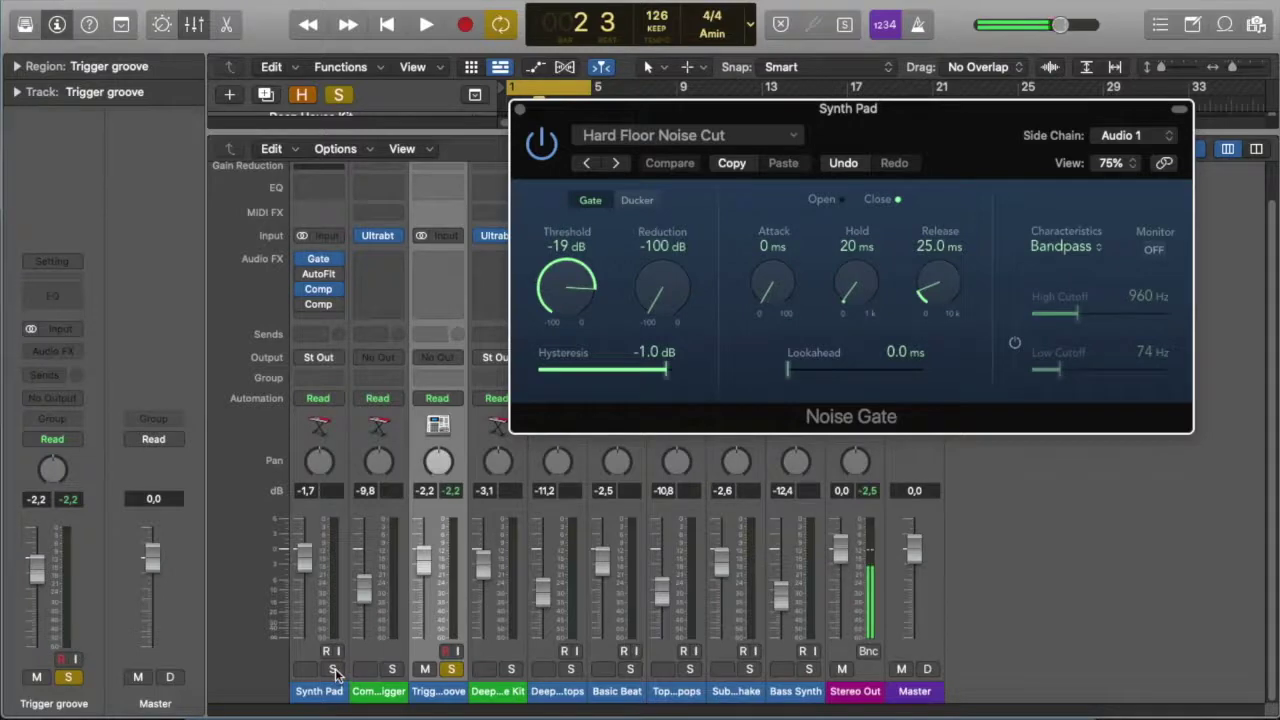
{"action": "key", "text": "space"}
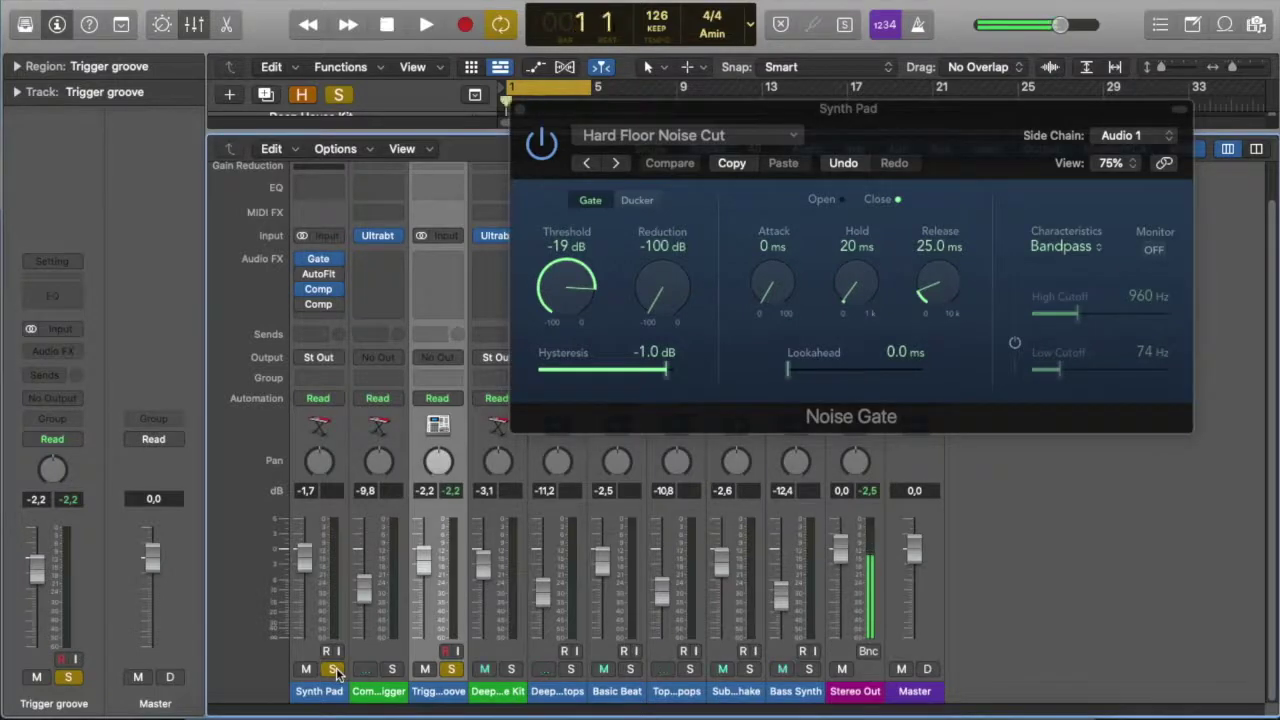
{"action": "key", "text": "space"}
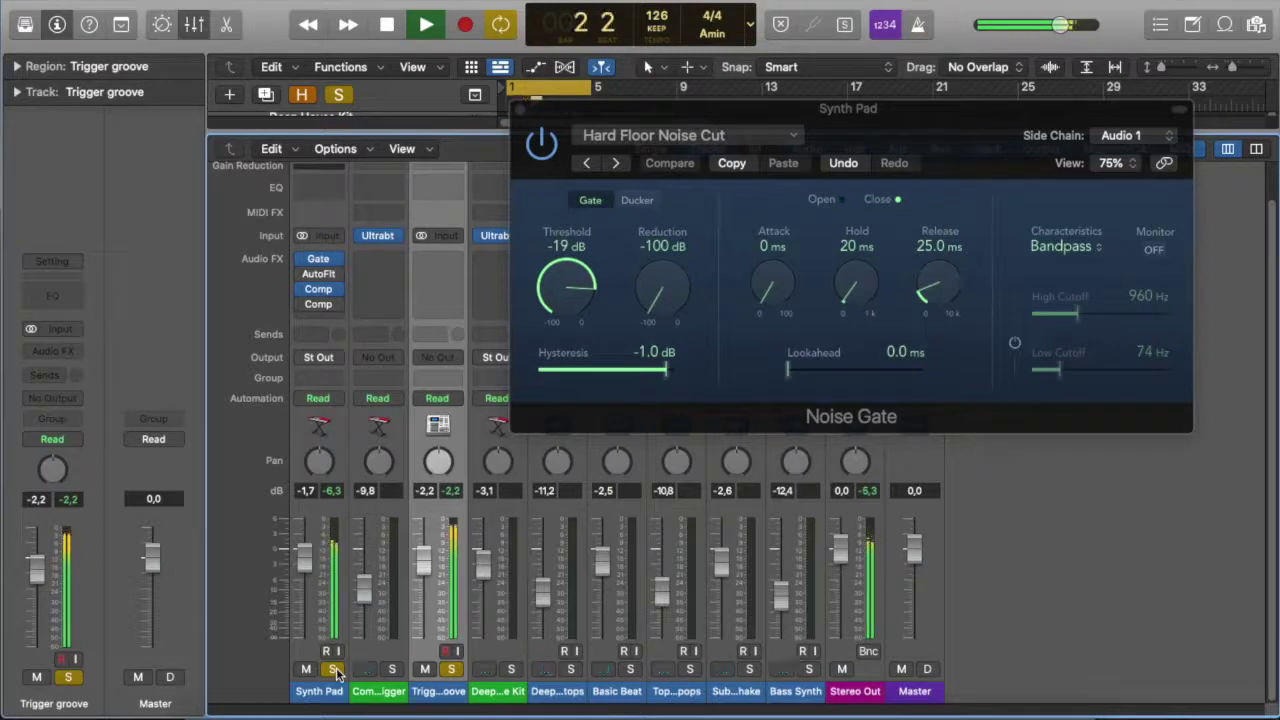
{"action": "key", "text": "space"}
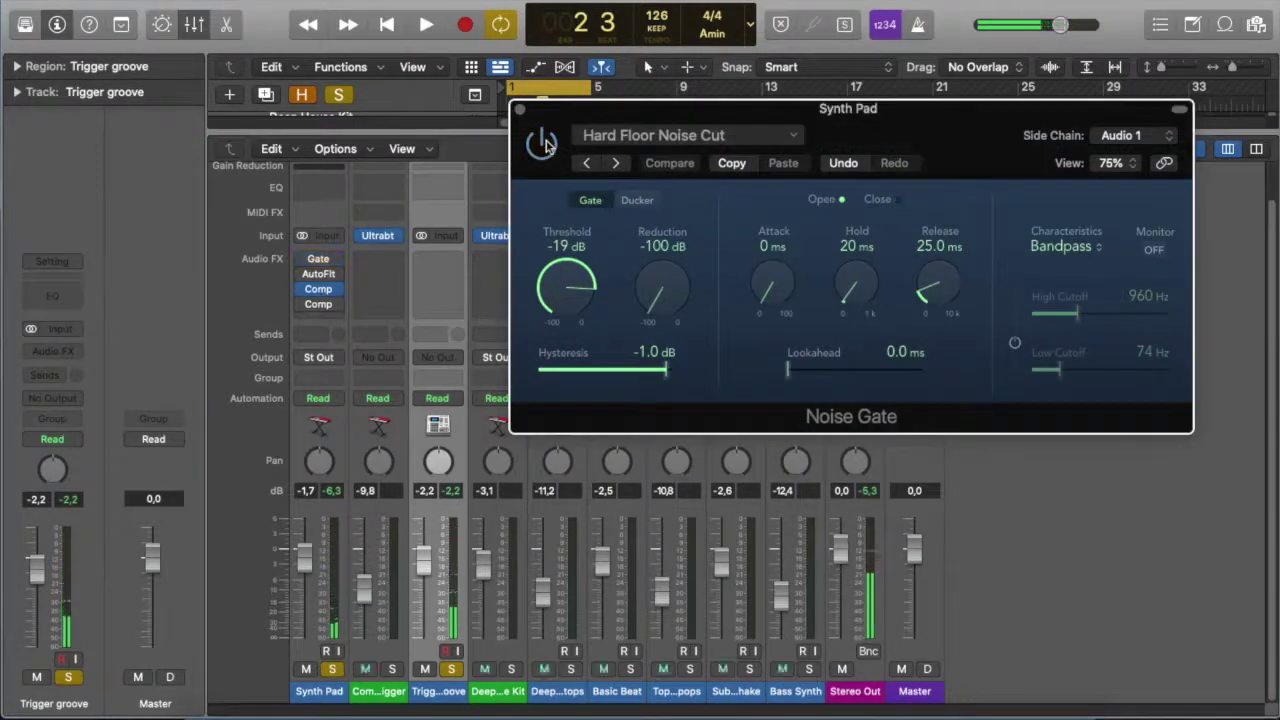
{"action": "key", "text": "space"}
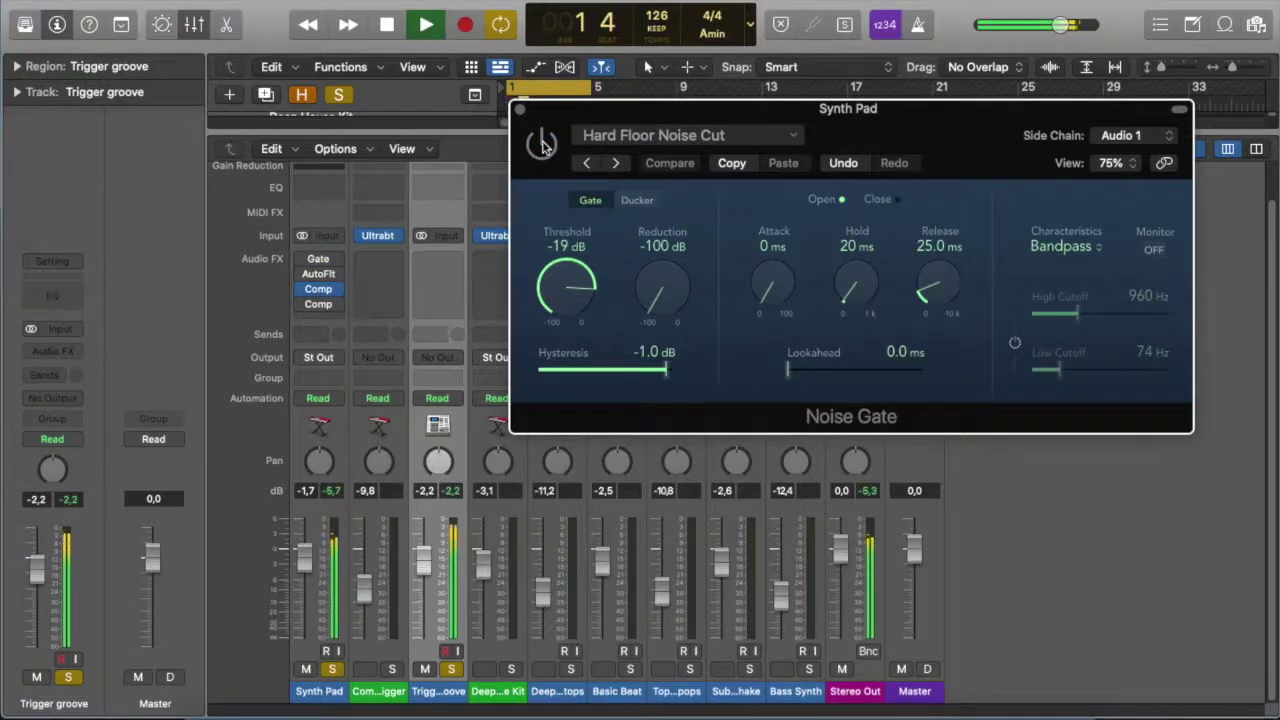
{"action": "left_click", "coordinate": [543, 144]}
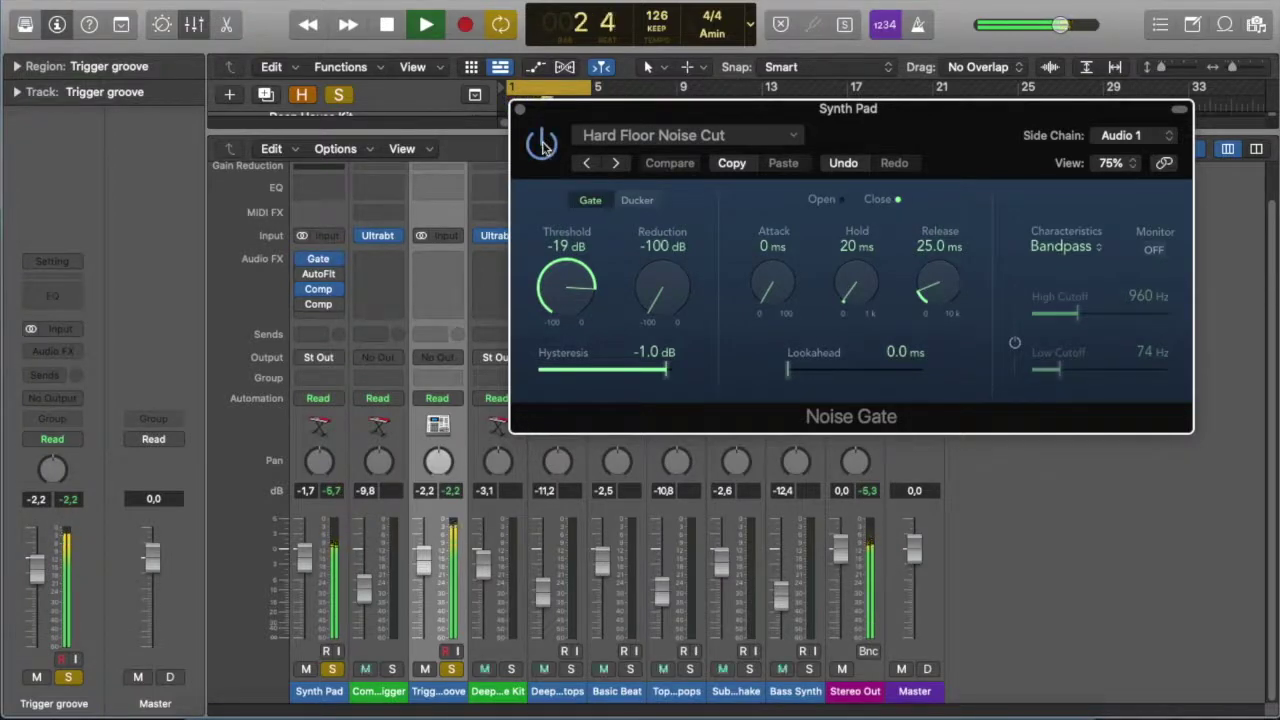
{"action": "key", "text": "space"}
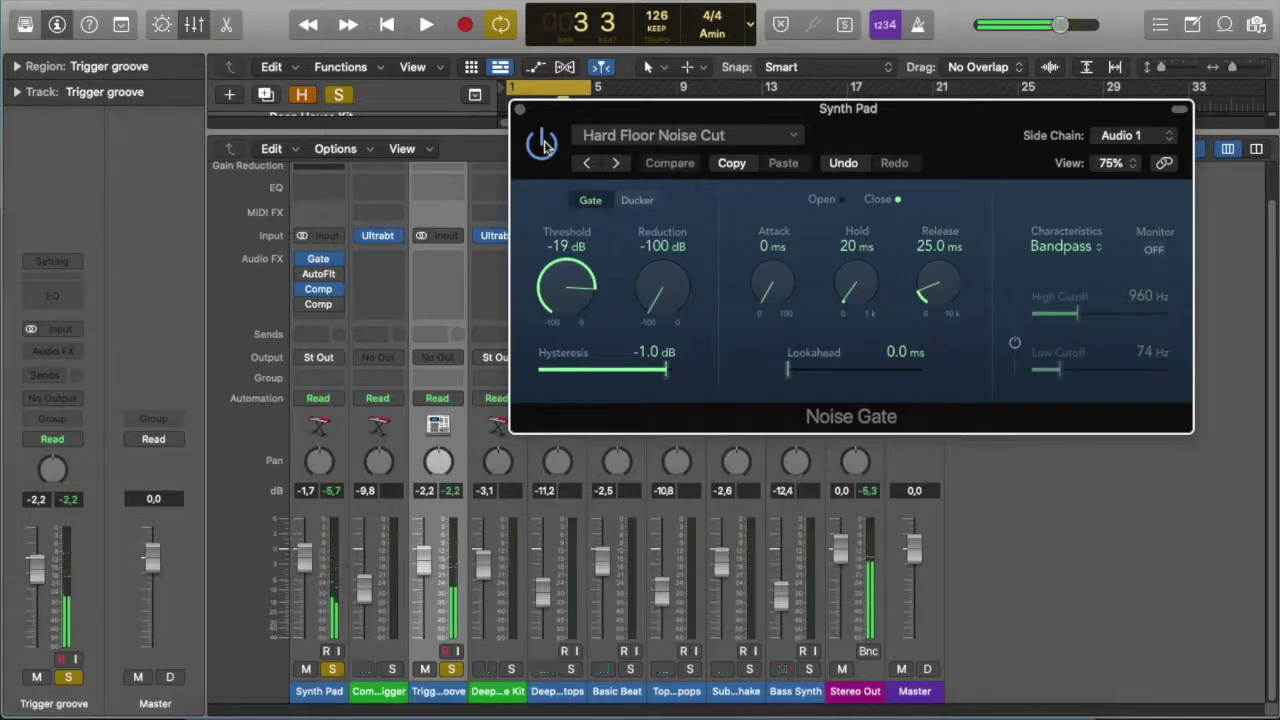
{"action": "mouse_move", "coordinate": [322, 280]}
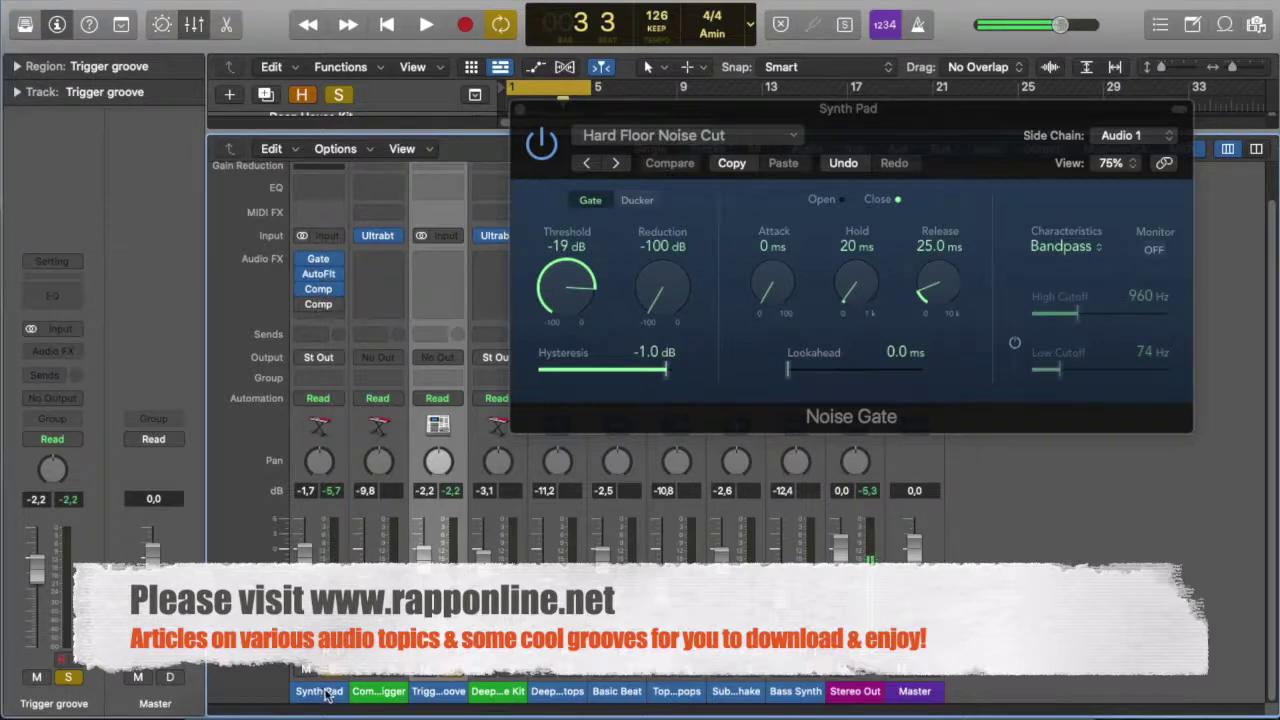
Step: Switch off the yellow Solo button on the soloed channel strip
{"action": "left_click", "coordinate": [334, 676]}
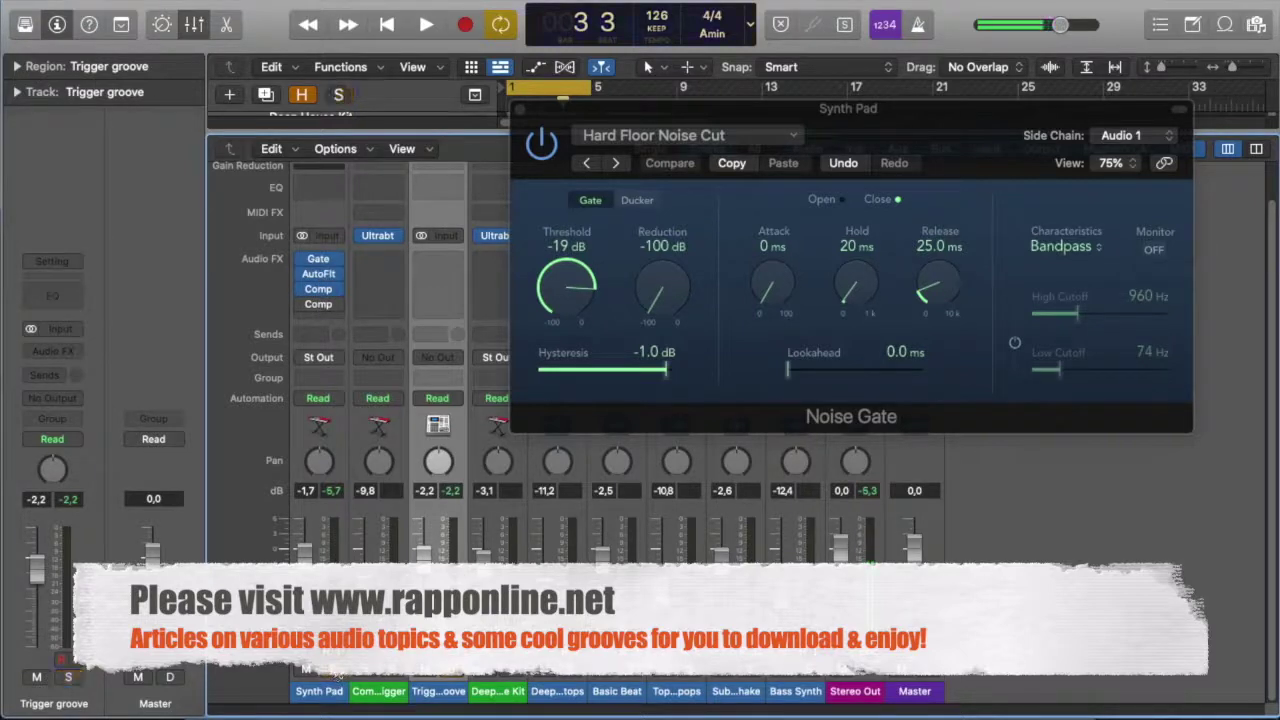